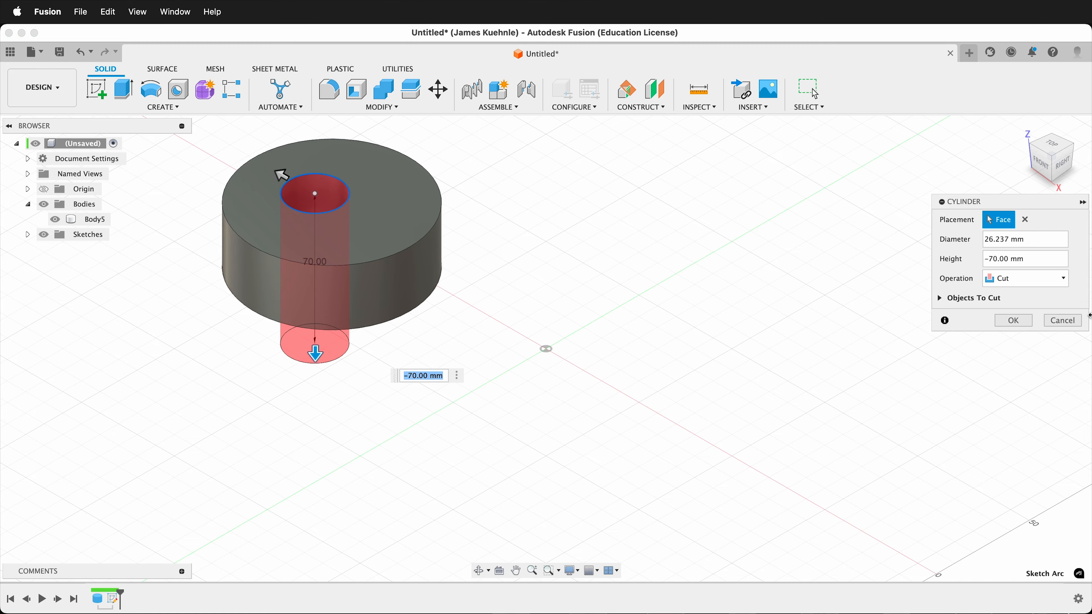
Cut the 26.237 mm diameter, 70 mm deep cylinder through the disc and inspect the hole from several sides
left_click(1001, 328)
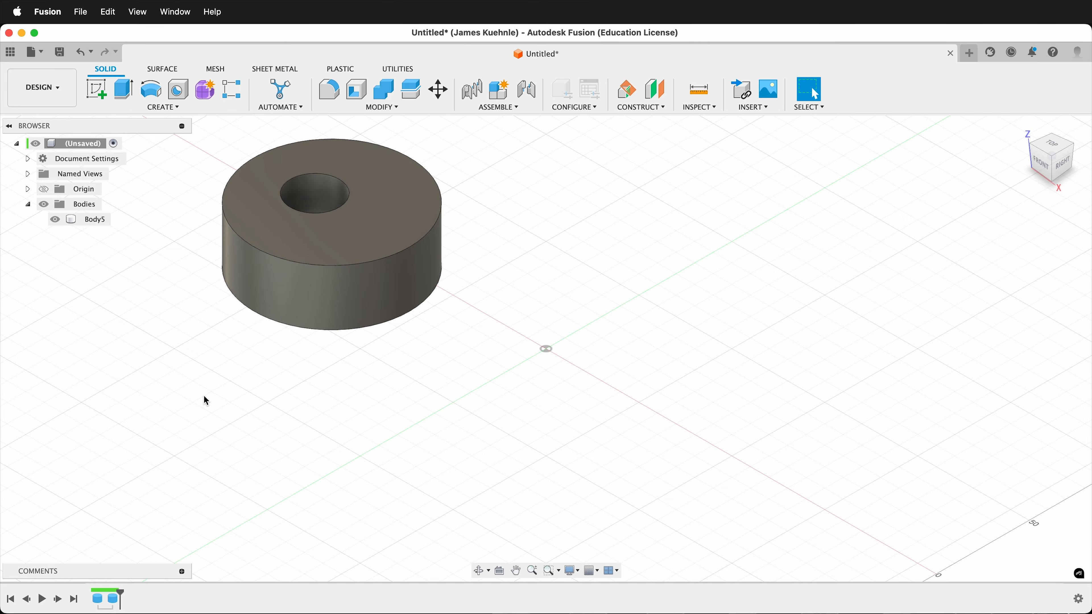
scroll(204, 396, "down", 5, "shift")
scroll(204, 396, "up", 5, "shift")
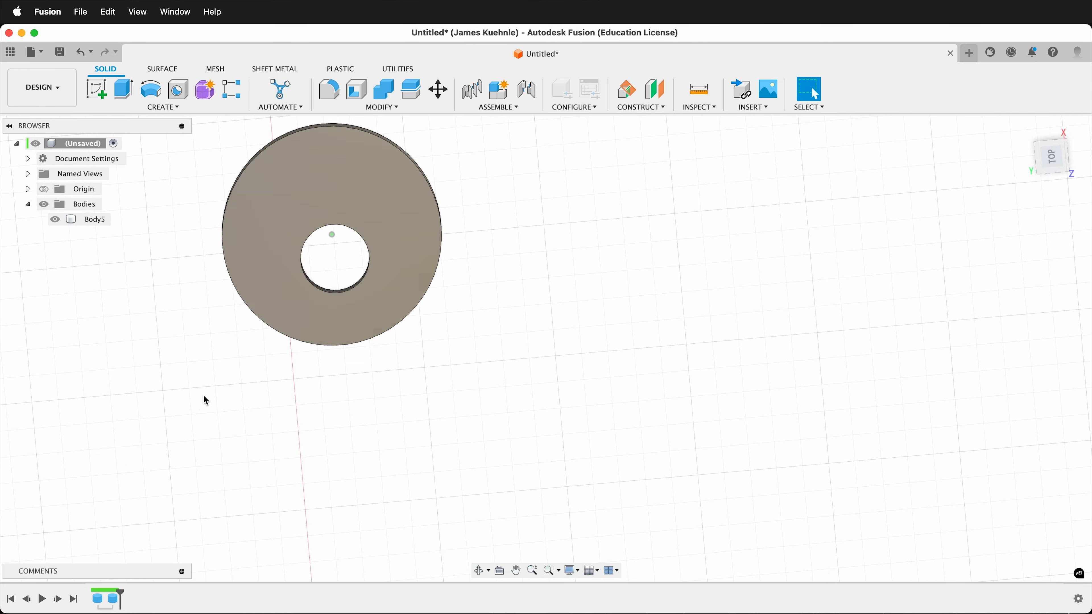
scroll(204, 396, "down", 4, "shift")
scroll(206, 400, "down", 5, "shift")
scroll(206, 400, "up", 5, "shift")
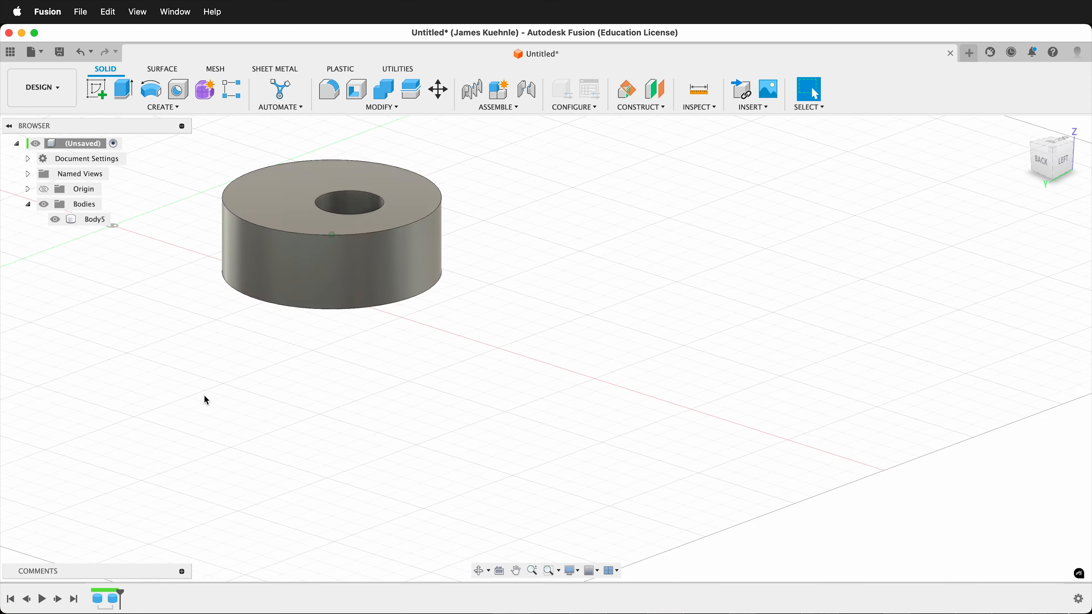
scroll(204, 397, "left", 5)
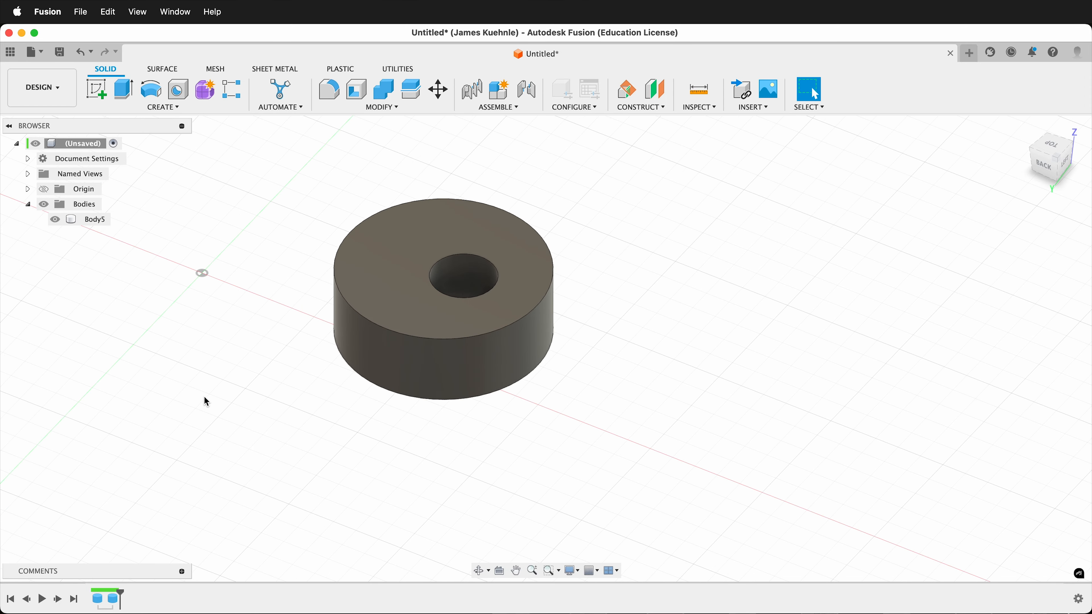
scroll(280, 381, "left", 5, "shift")
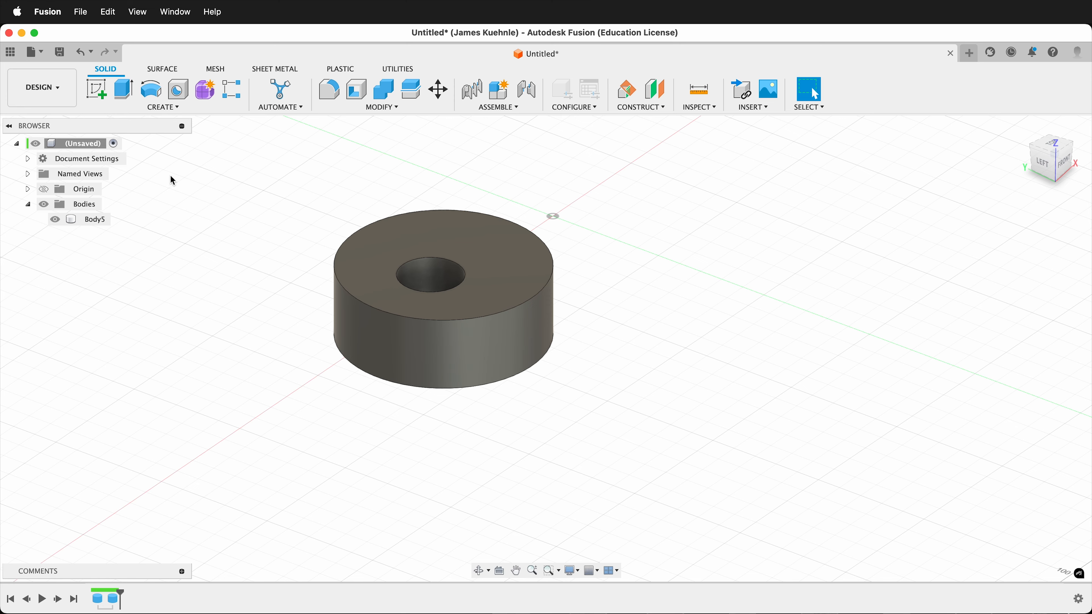
Delete the disc body with the hole from the design
right_click(91, 220)
left_click(129, 397)
left_click(633, 334)
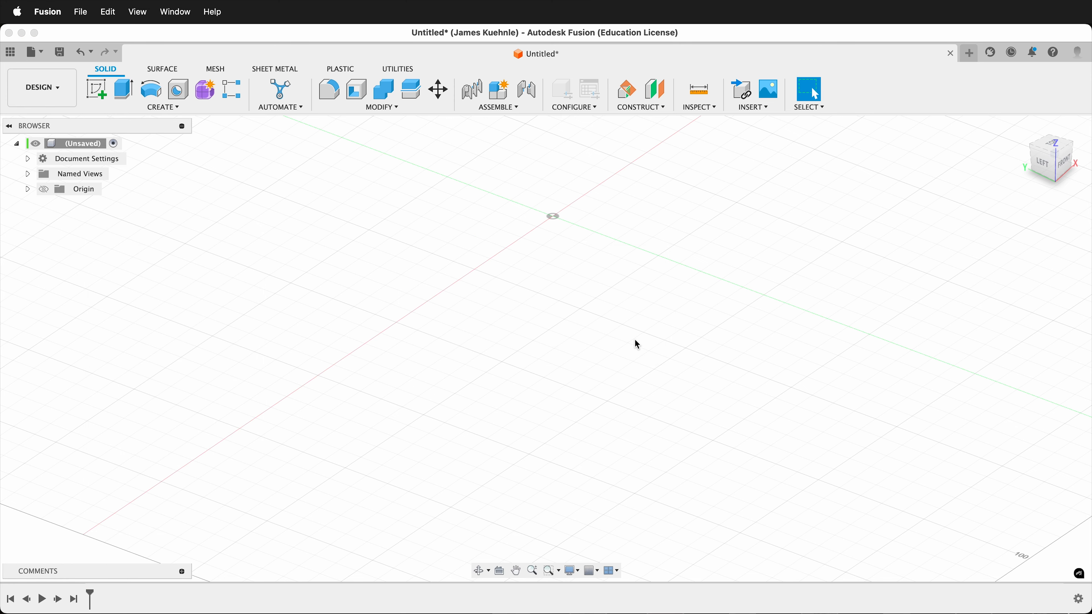
Create a solid sphere of 80 mm diameter as a new body on the horizontal origin plane, centred a short distance from the origin
left_click(161, 108)
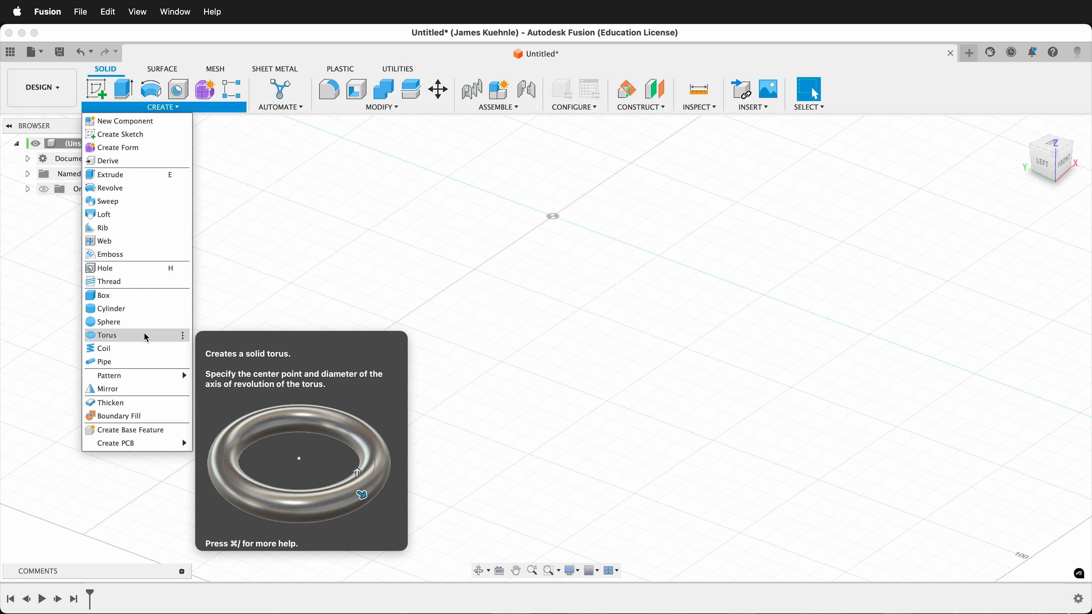
left_click(135, 322)
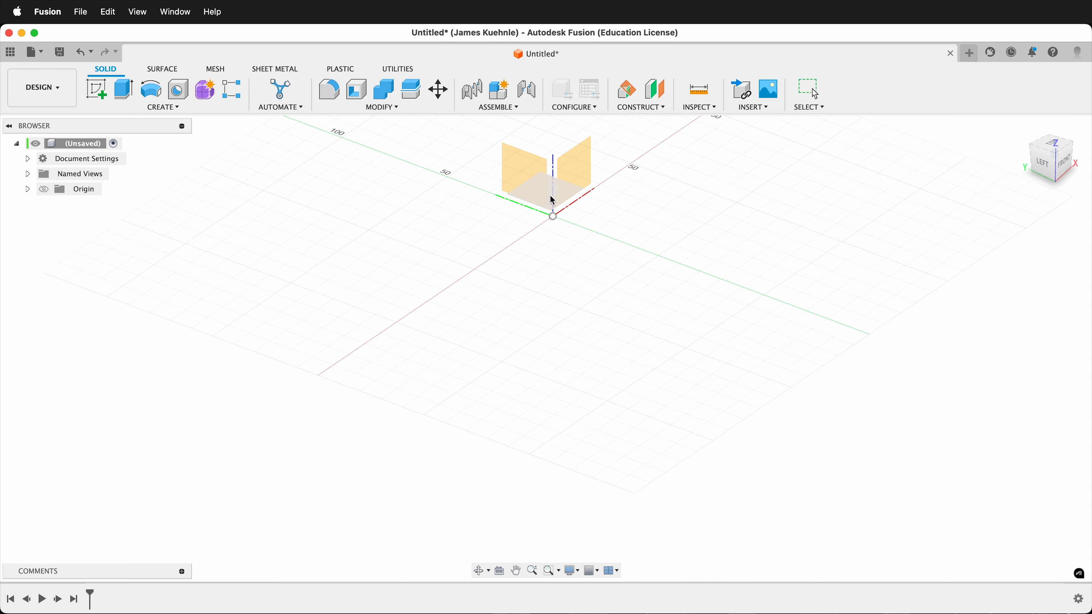
scroll(511, 333, "up", 5)
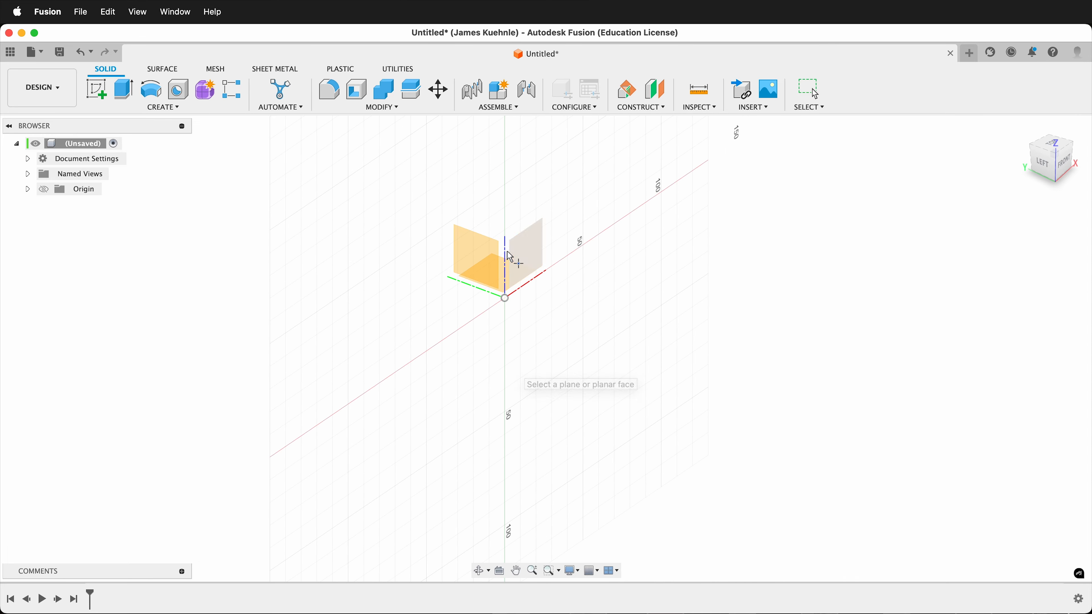
left_click(473, 269)
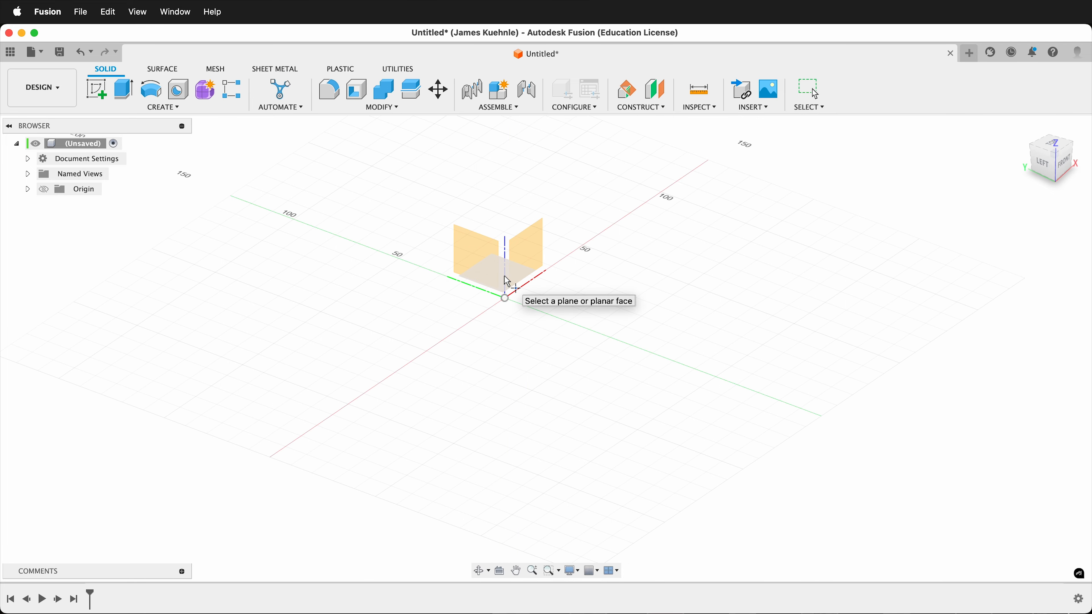
left_click(404, 269)
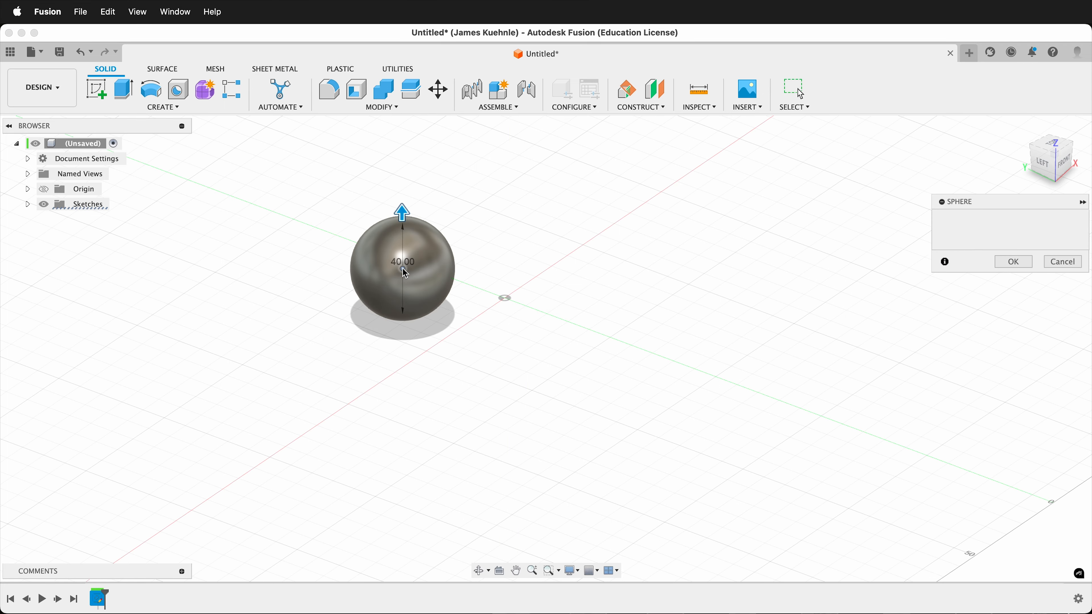
left_click_drag(403, 216, 386, 167)
middle_click_drag(372, 389, 573, 365, "shift")
middle_click_drag(422, 395, 215, 286, "shift")
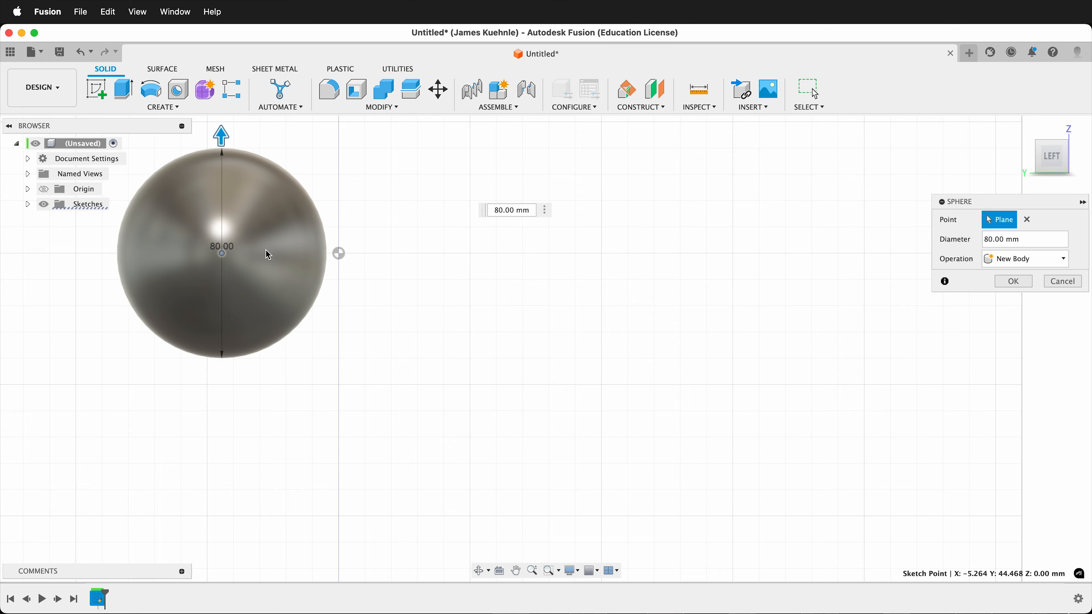
left_click(1024, 285)
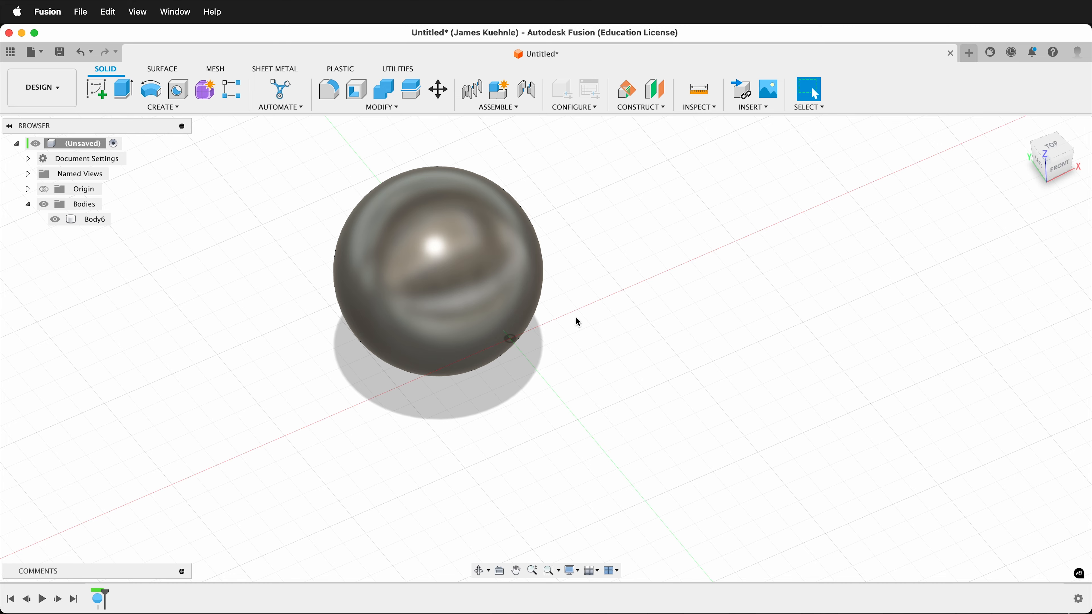
Cut a box about 39.8 mm long, 54.9 mm wide and 100 mm high from the sphere, starting on the XZ plane
left_click(175, 111)
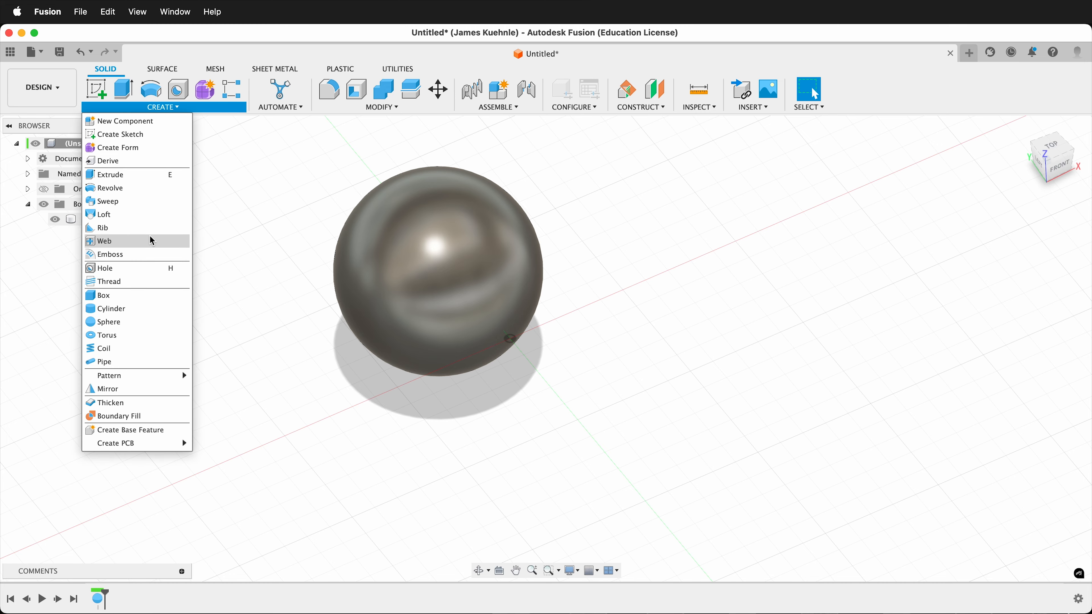
left_click(139, 295)
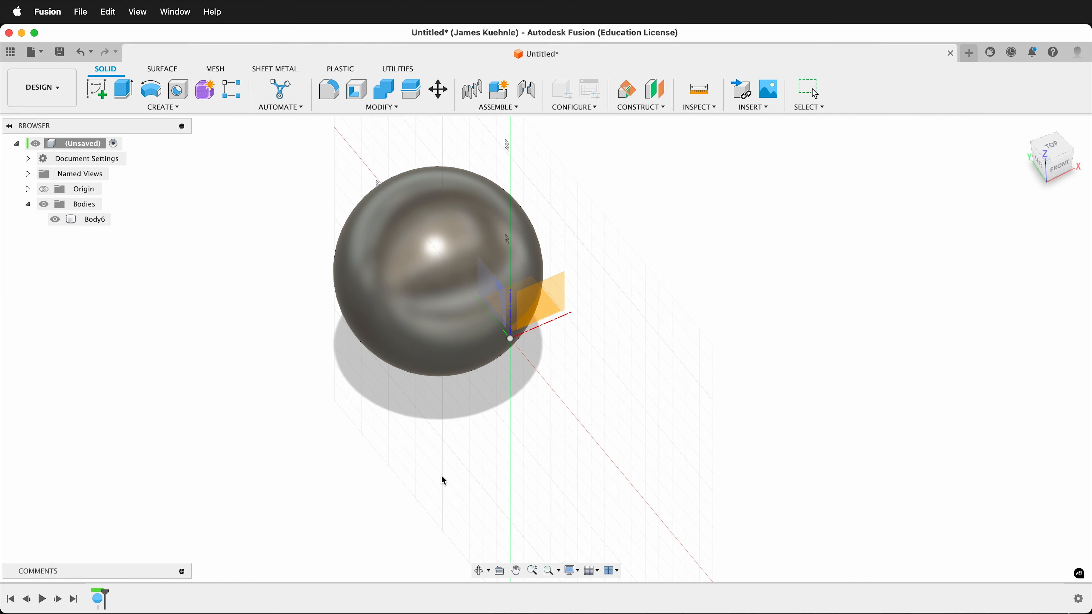
left_click(545, 302)
left_click(517, 299)
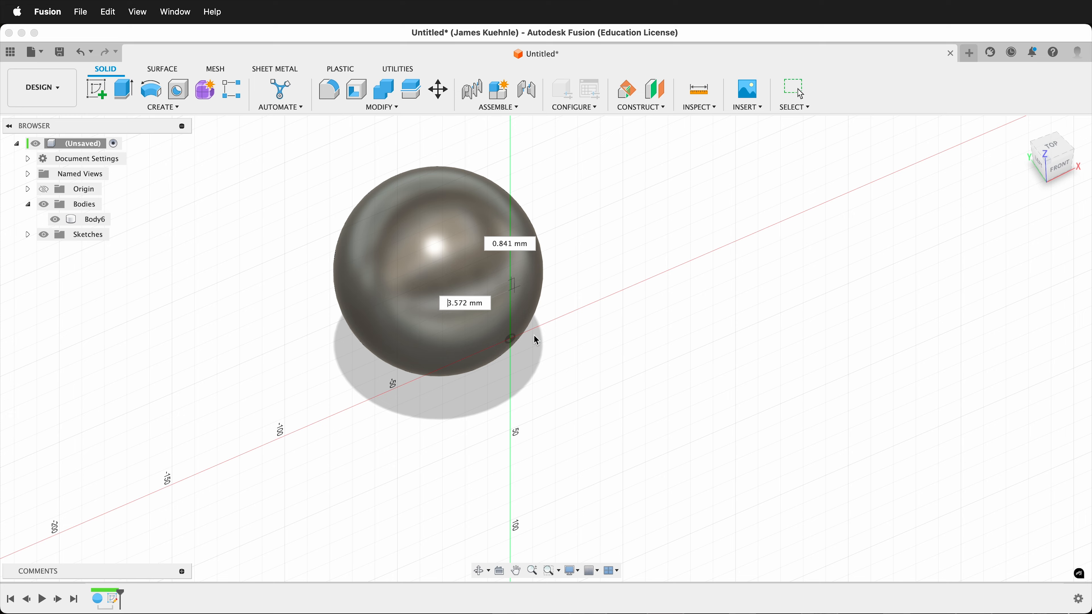
left_click(600, 339)
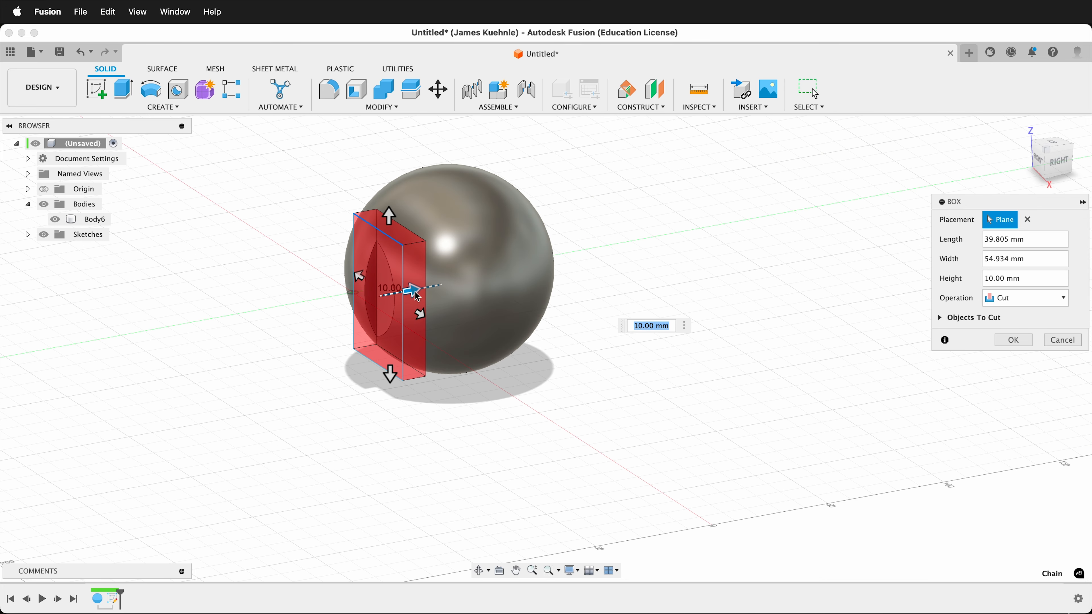
left_click_drag(416, 296, 640, 283)
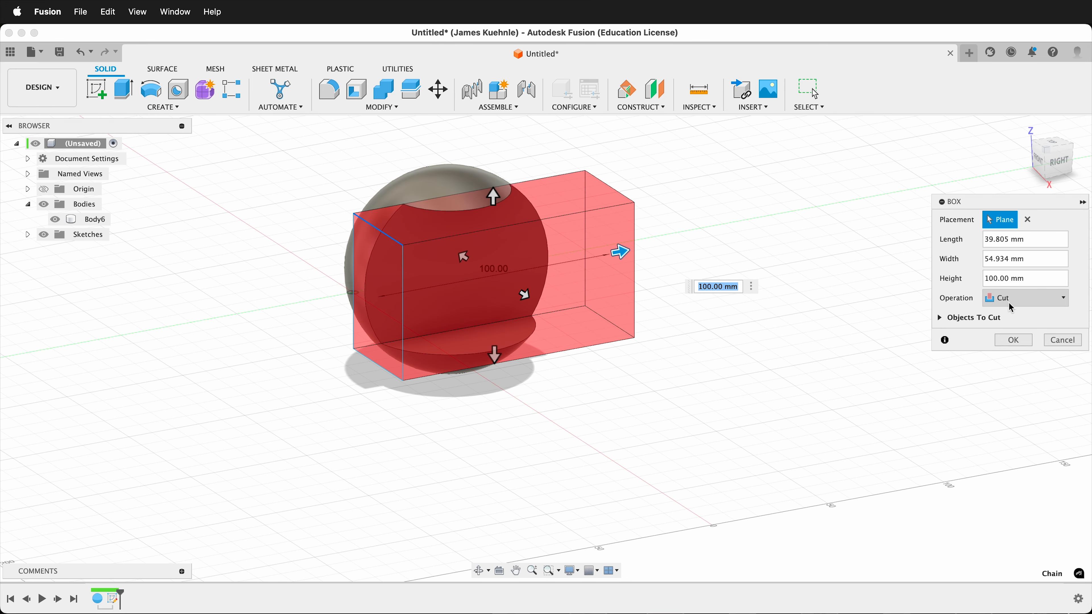
left_click(1013, 340)
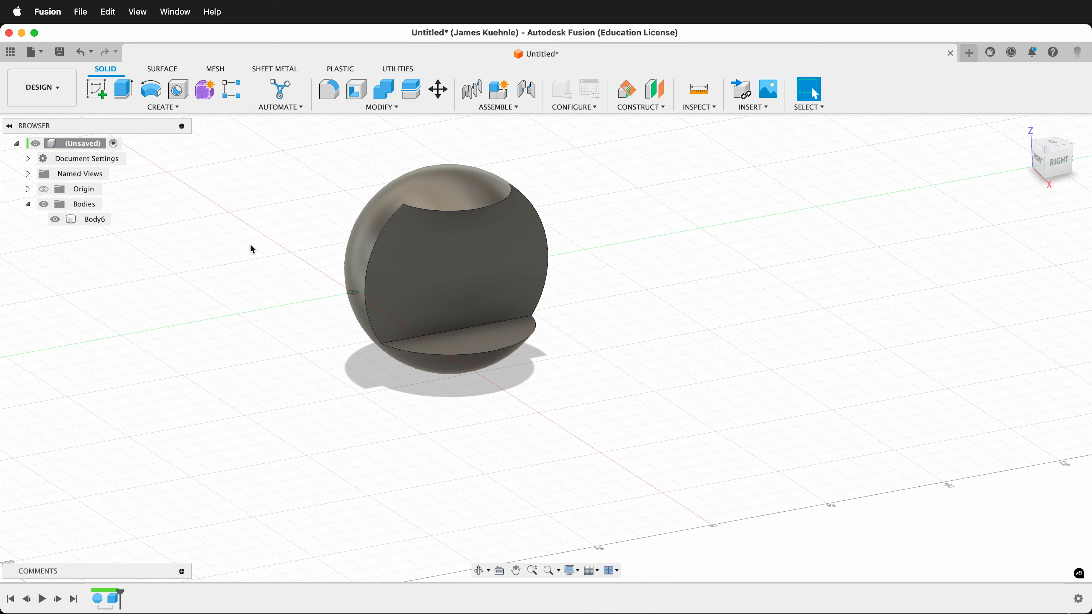
Cut a cylinder about 40.9 mm in diameter and 80 mm deep through the sphere from the flat face of the box cut
left_click(165, 107)
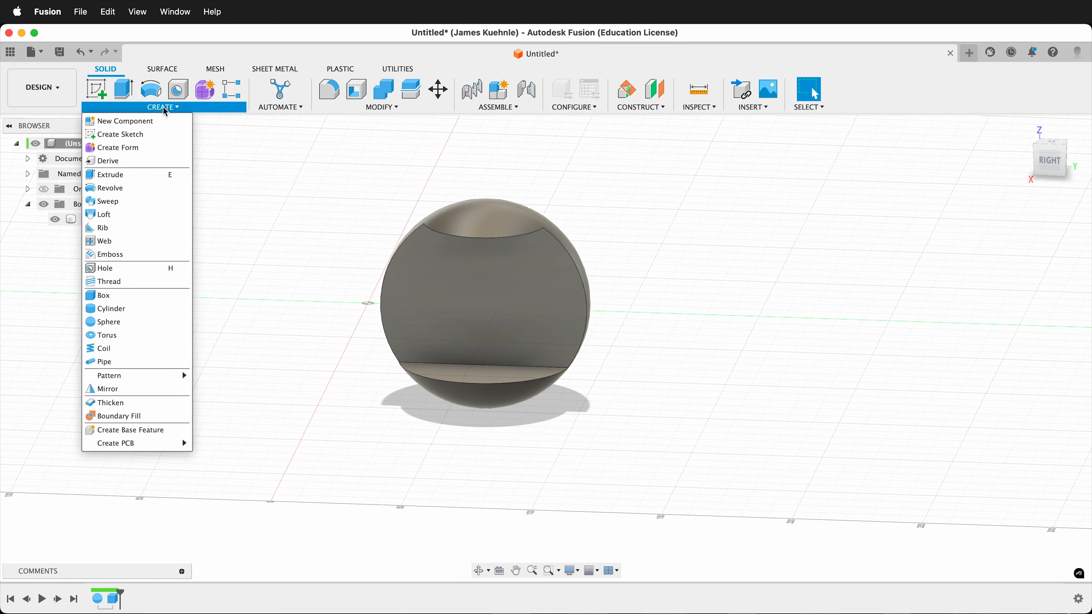
left_click(158, 309)
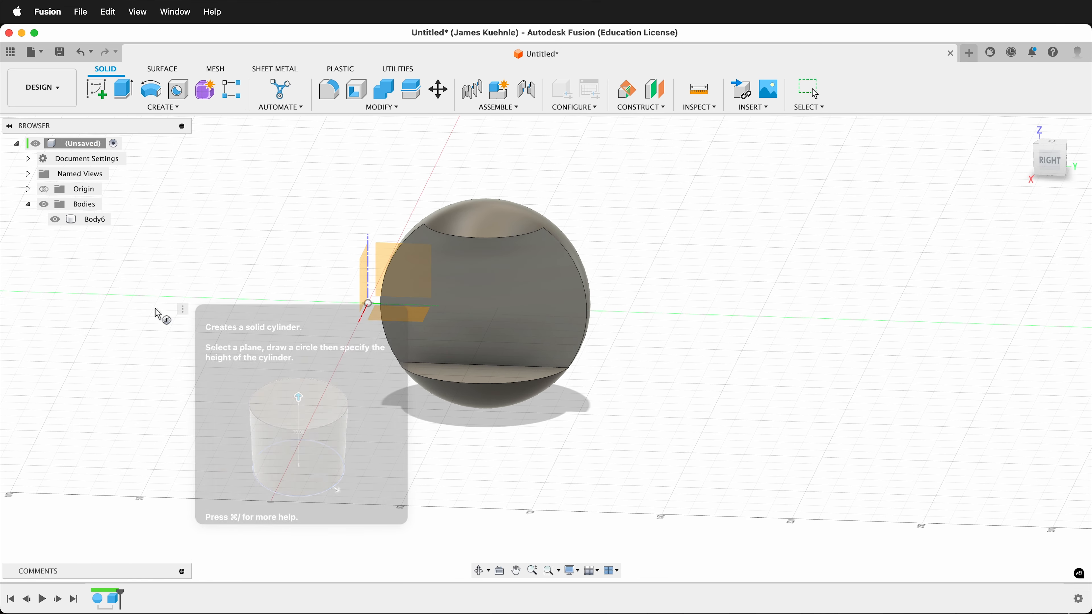
left_click(419, 297)
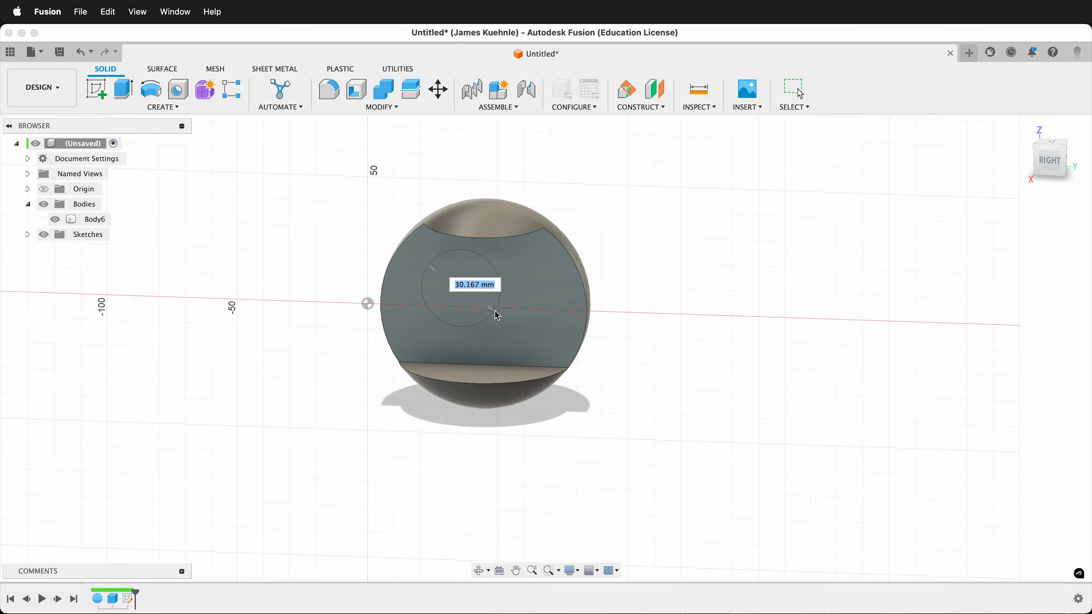
left_click(502, 319)
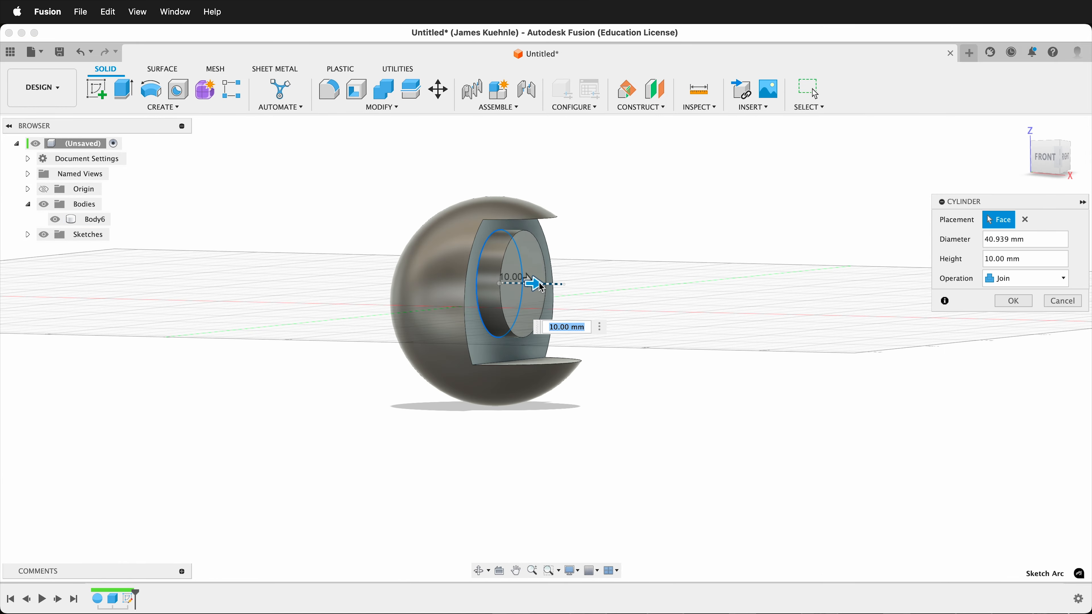
left_click_drag(541, 287, 331, 285)
left_click(997, 325)
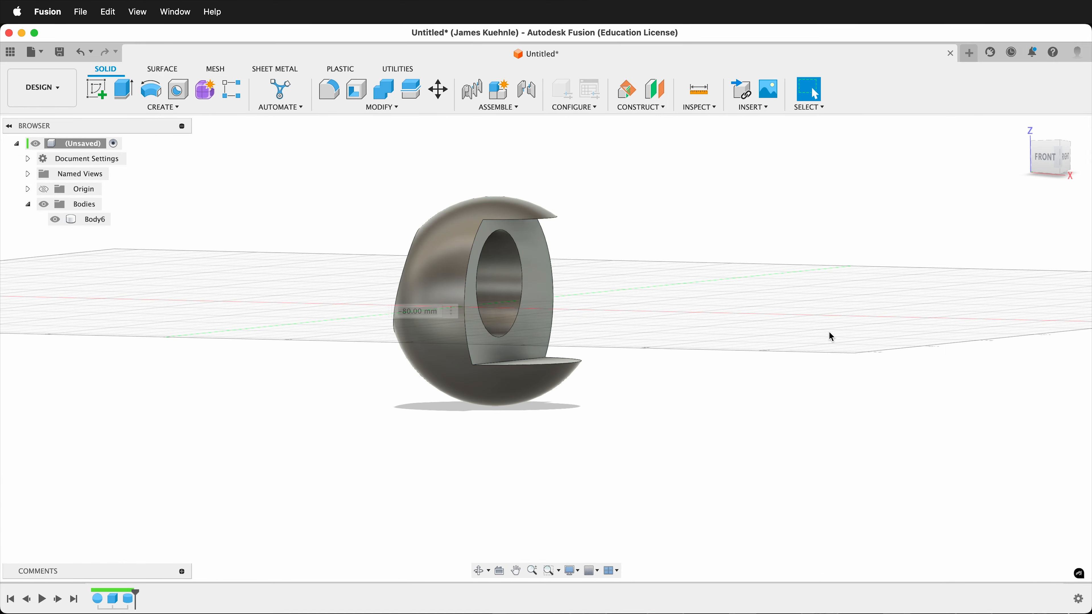
Examine the pierced sphere from all around and delete its body
scroll(809, 345, "right", 10, "shift")
scroll(808, 345, "right", 10, "shift")
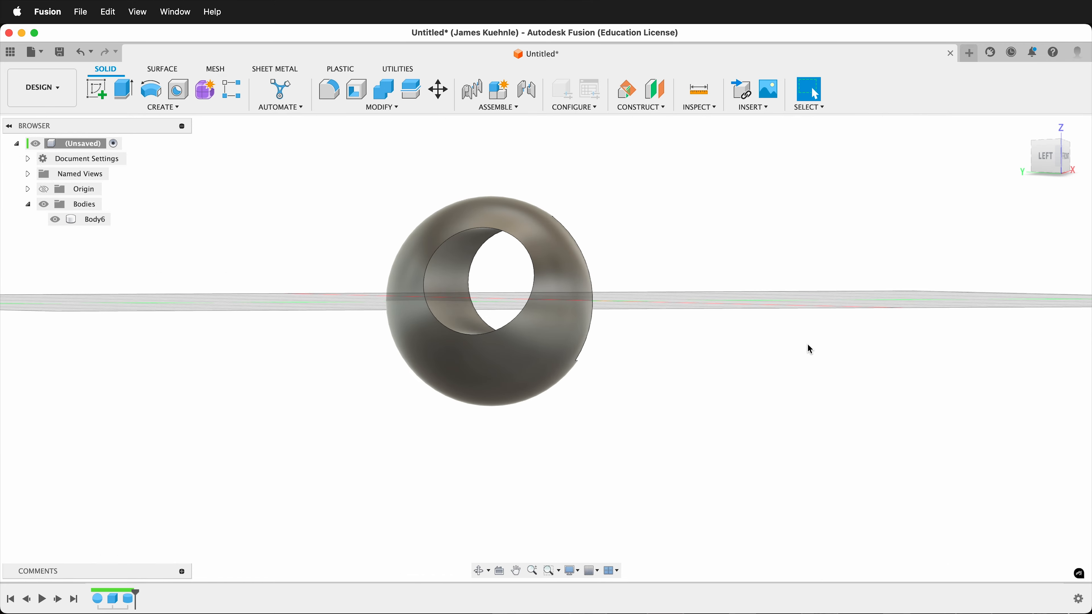
scroll(592, 443, "right", 10, "shift")
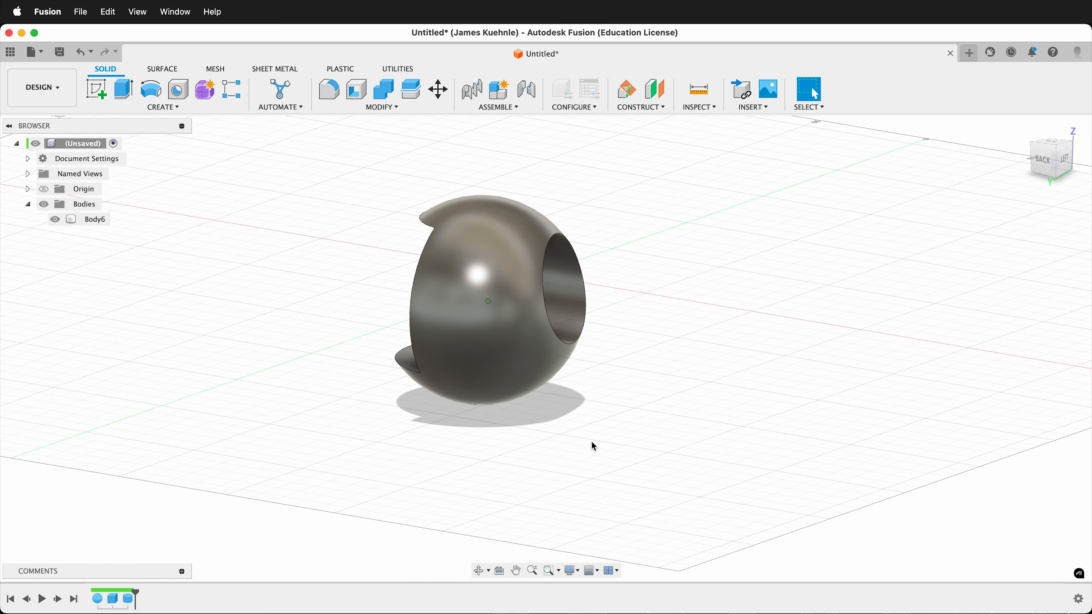
scroll(594, 447, "right", 10, "shift")
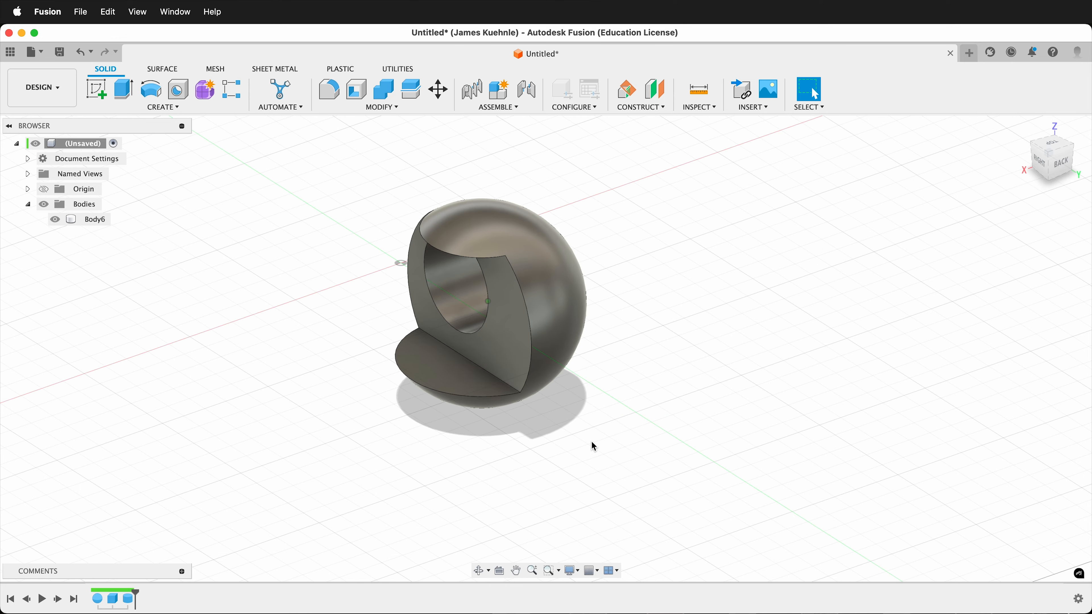
scroll(593, 446, "down", 5, "shift")
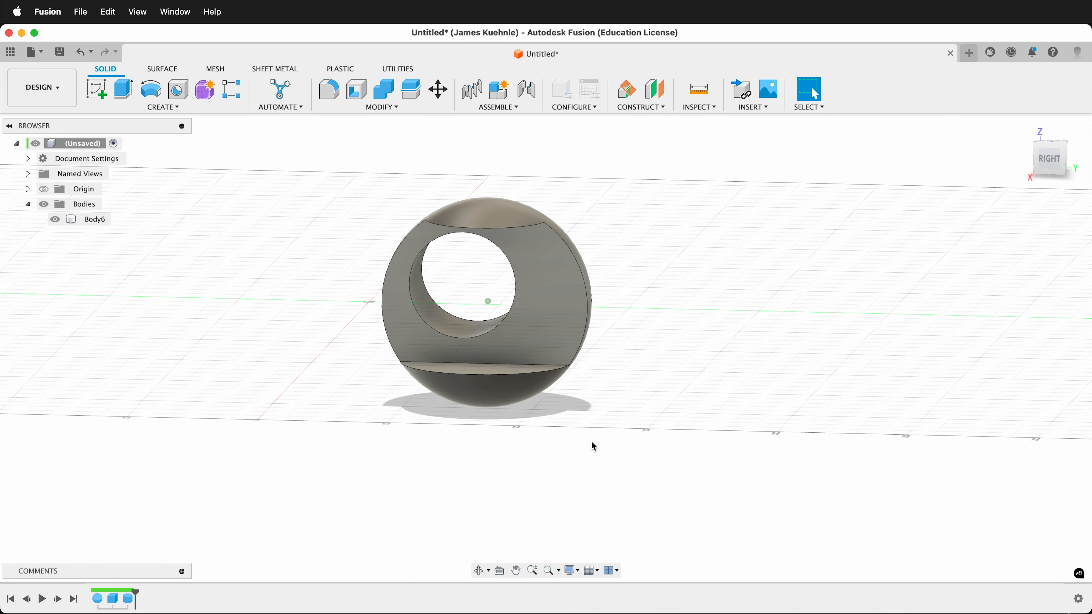
left_click(85, 220)
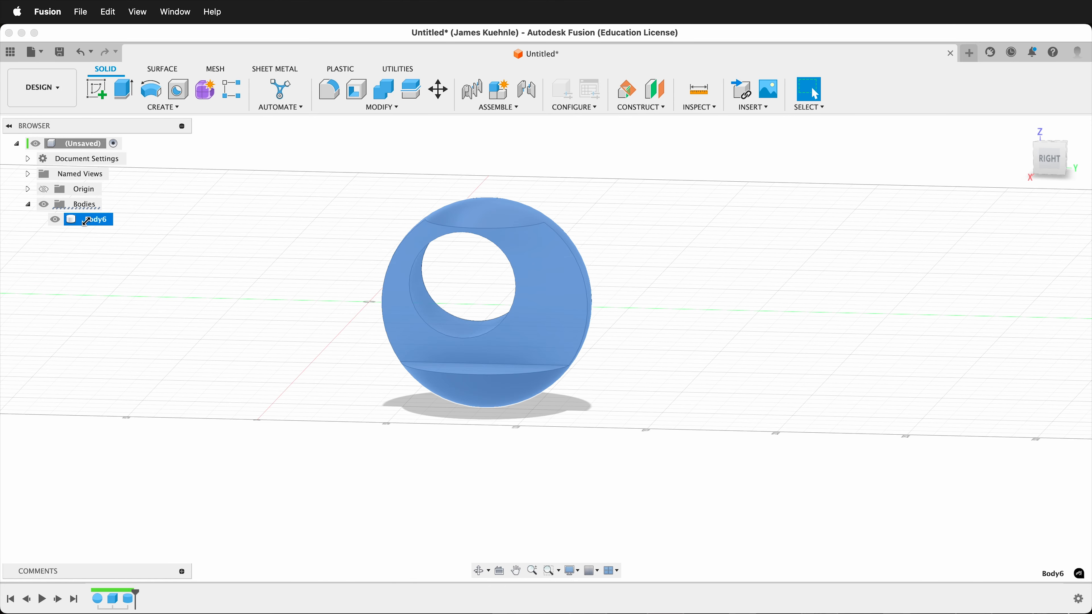
key("Delete")
Start a torus on the horizontal origin plane, centred on the origin, with an inner diameter of about 127 mm
left_click(164, 108)
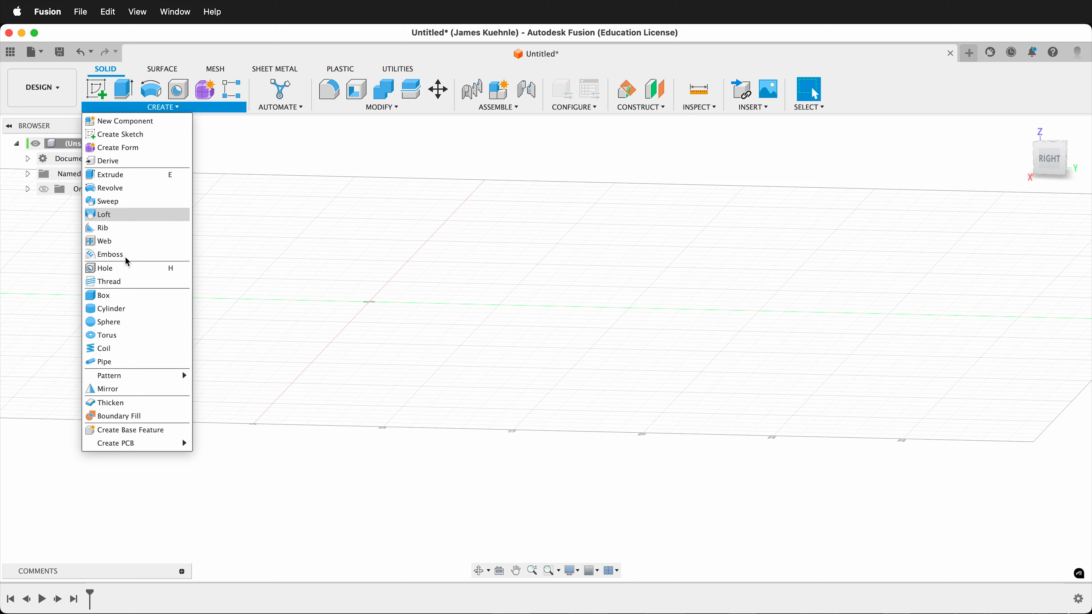
left_click(115, 340)
scroll(393, 415, "down", 5, "shift")
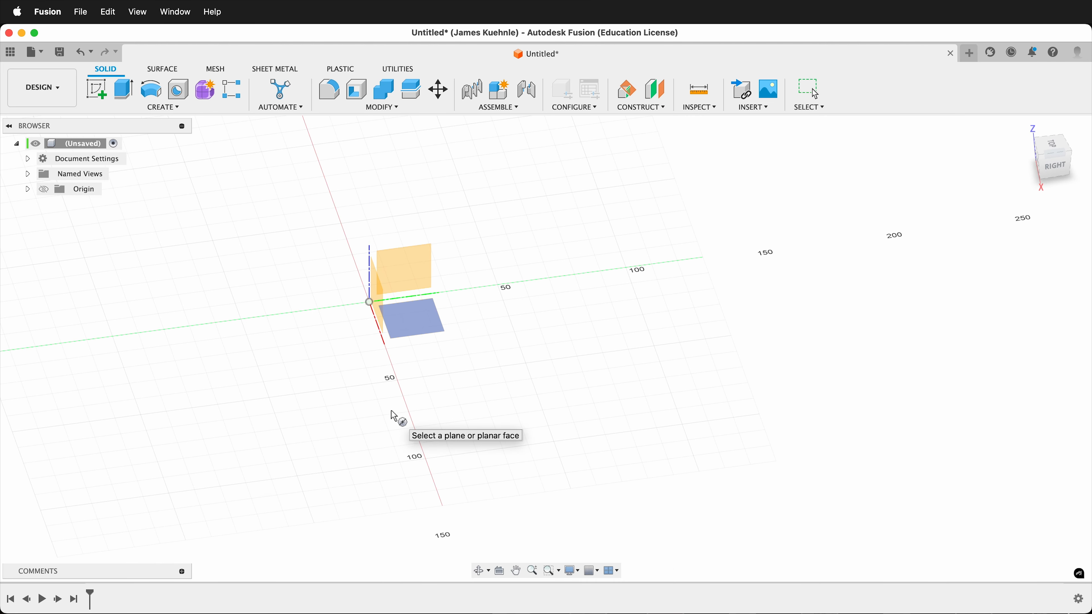
left_click(398, 342)
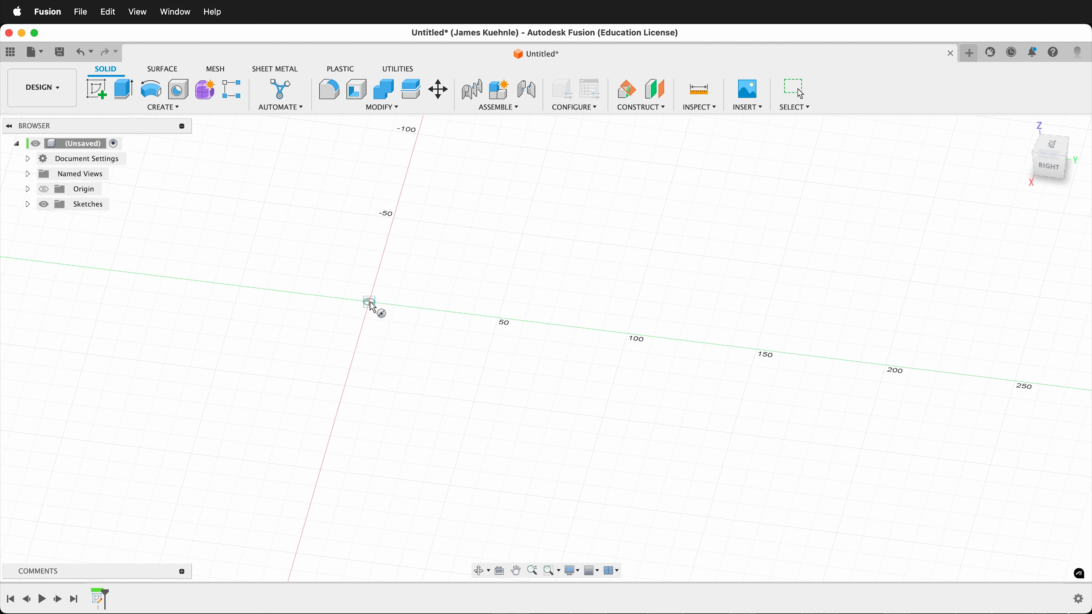
left_click(517, 356)
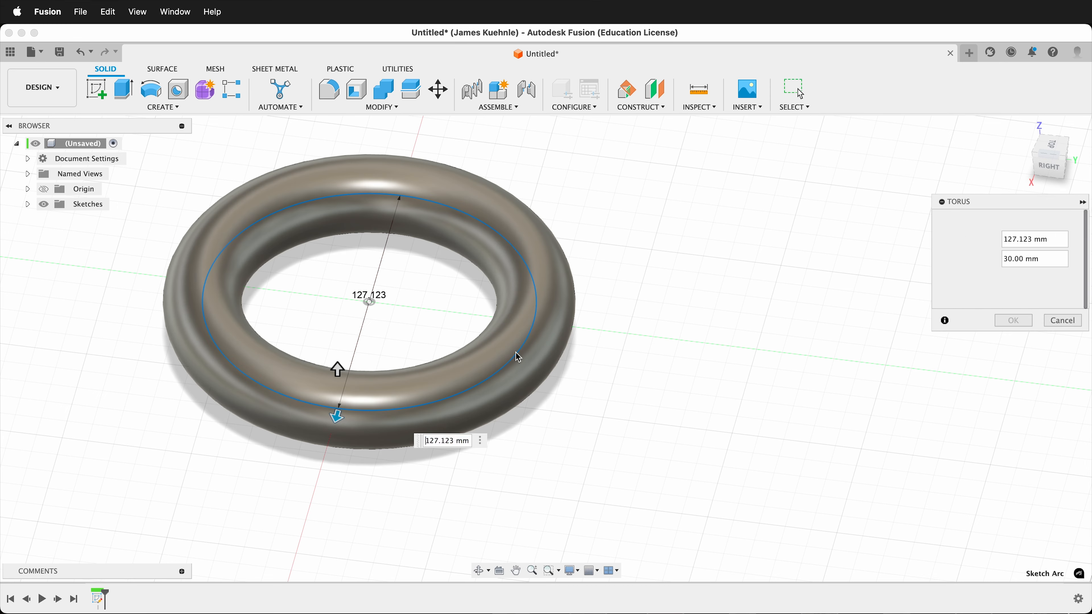
Enlarge the torus to a 60 mm torus diameter and a 140 mm inner diameter
left_click_drag(1001, 199, 692, 217)
left_click_drag(338, 372, 337, 340)
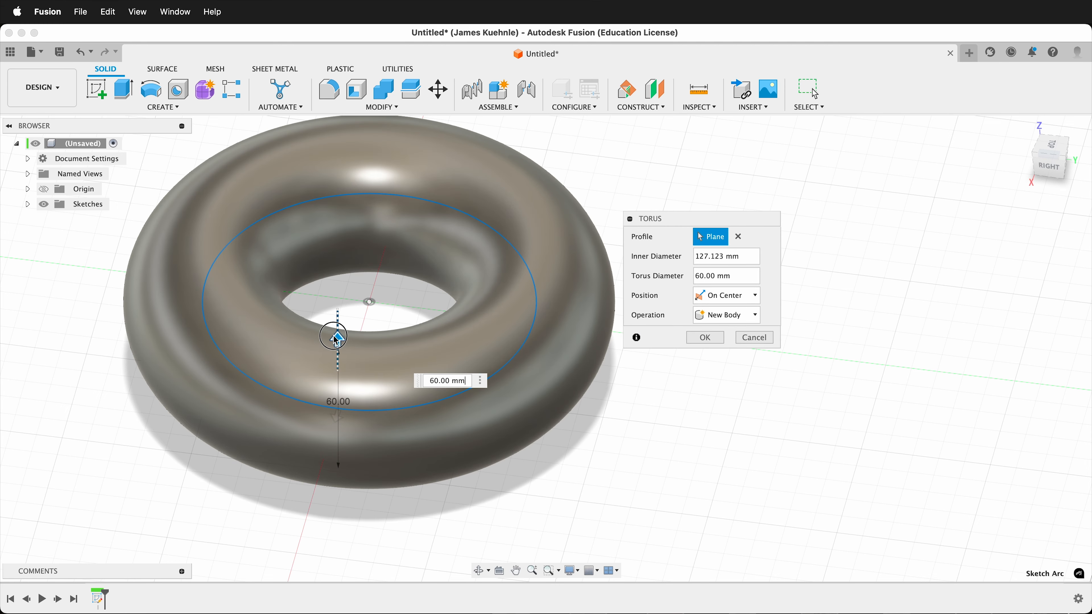
mouse_move(338, 420)
left_mouse_down()
mouse_move(312, 471)
mouse_move(334, 444)
mouse_move(278, 512)
mouse_move(336, 419)
left_mouse_up()
left_click_drag(365, 381, 344, 432)
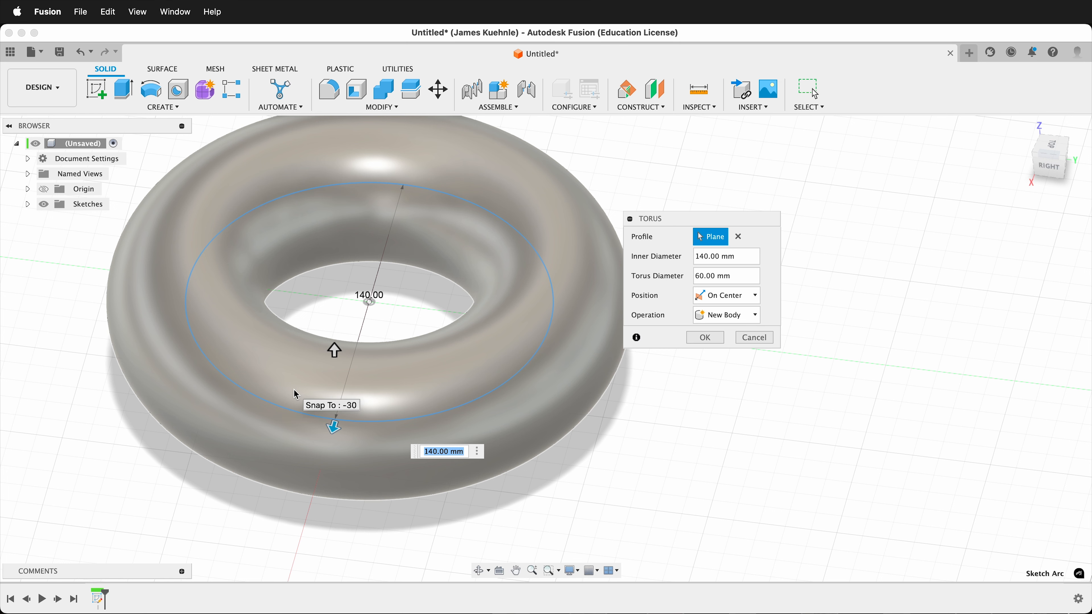
Preview the torus with the Inside and Outside positions, return it to On Center and create it as a new body
left_click(719, 295)
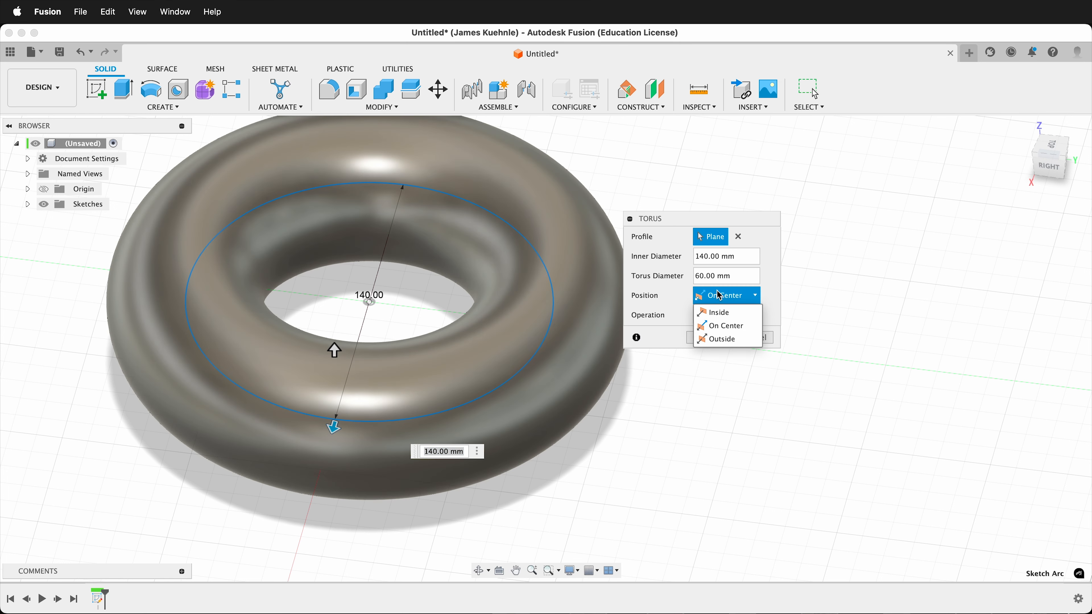
left_click(713, 312)
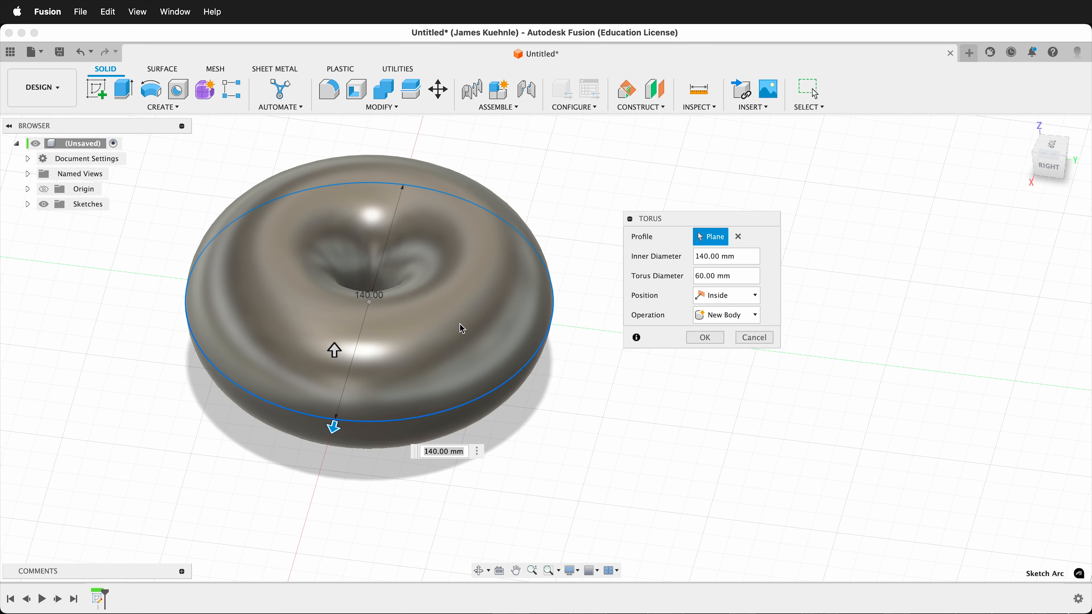
left_click(709, 296)
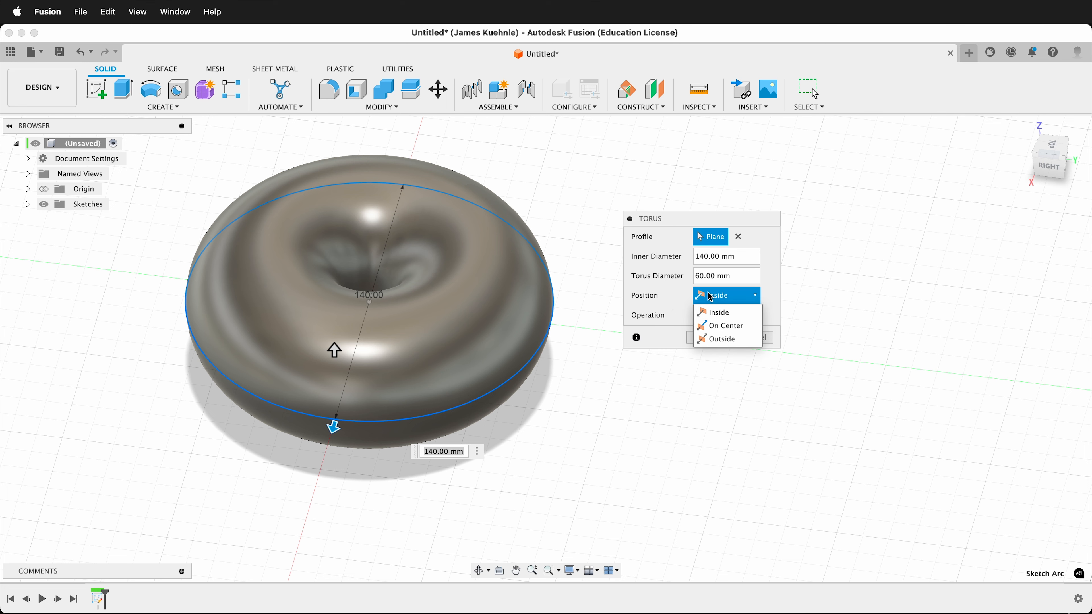
left_click(720, 340)
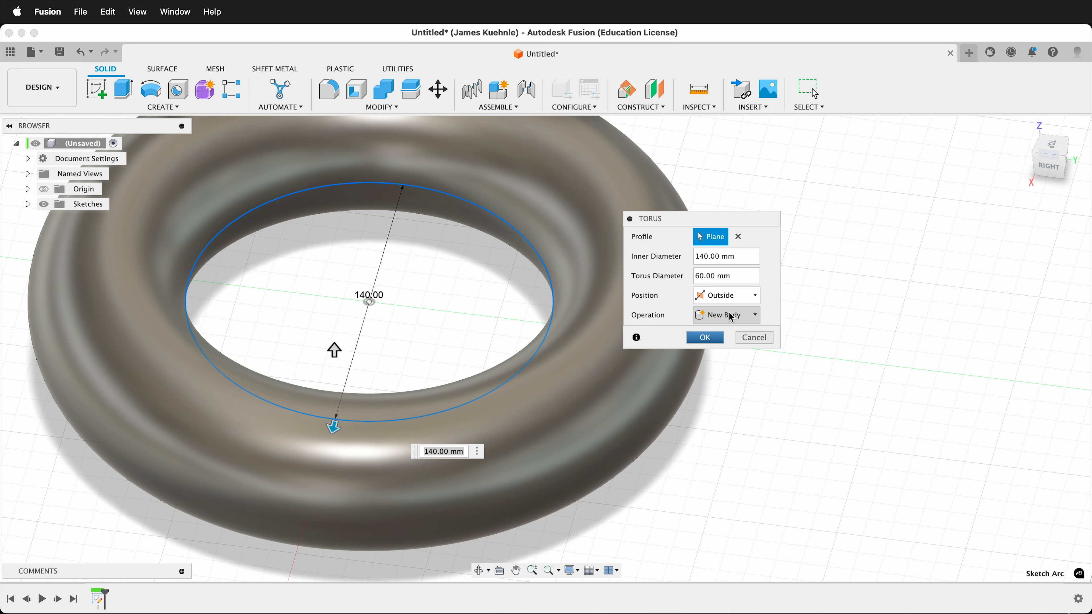
left_click(729, 302)
left_click(727, 327)
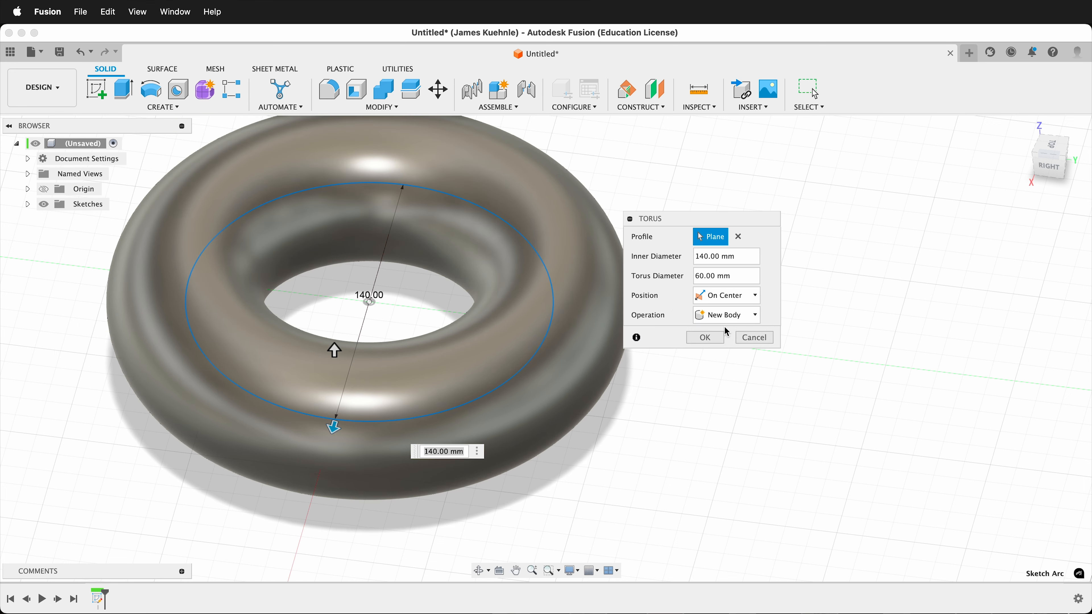
left_click(703, 340)
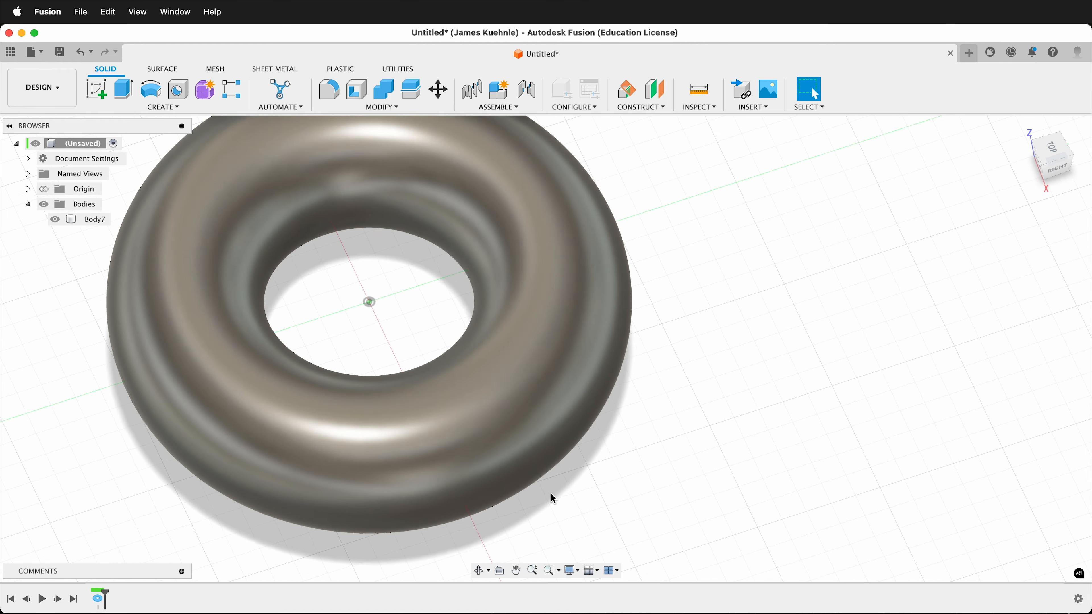
Examine the torus from above and below, and undo its creation
scroll(551, 493, "down", 10, "shift")
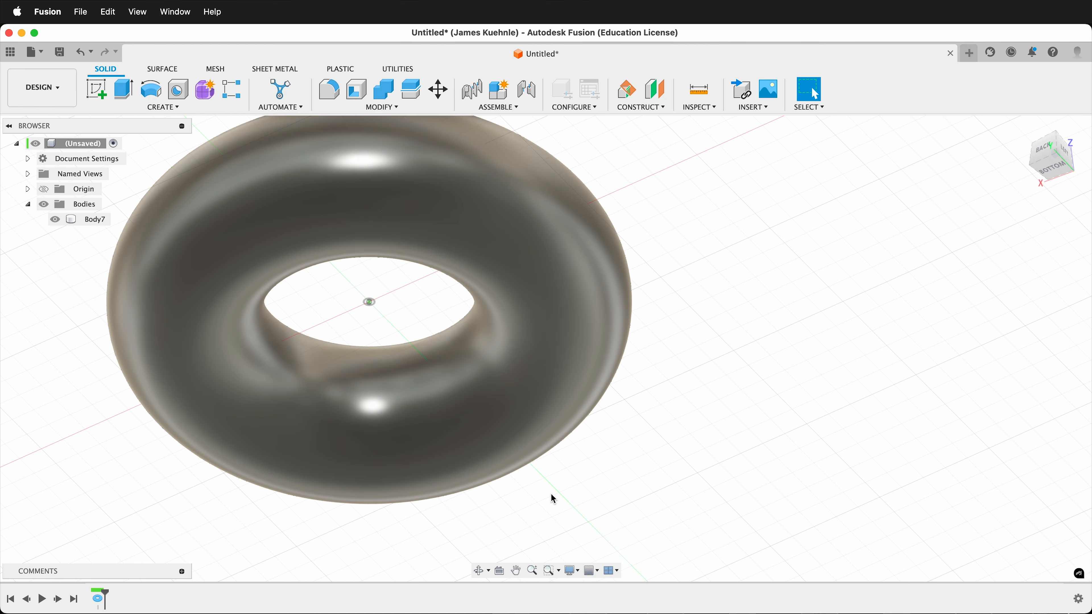
scroll(551, 493, "up", 10, "shift")
scroll(552, 495, "up", 5, "shift")
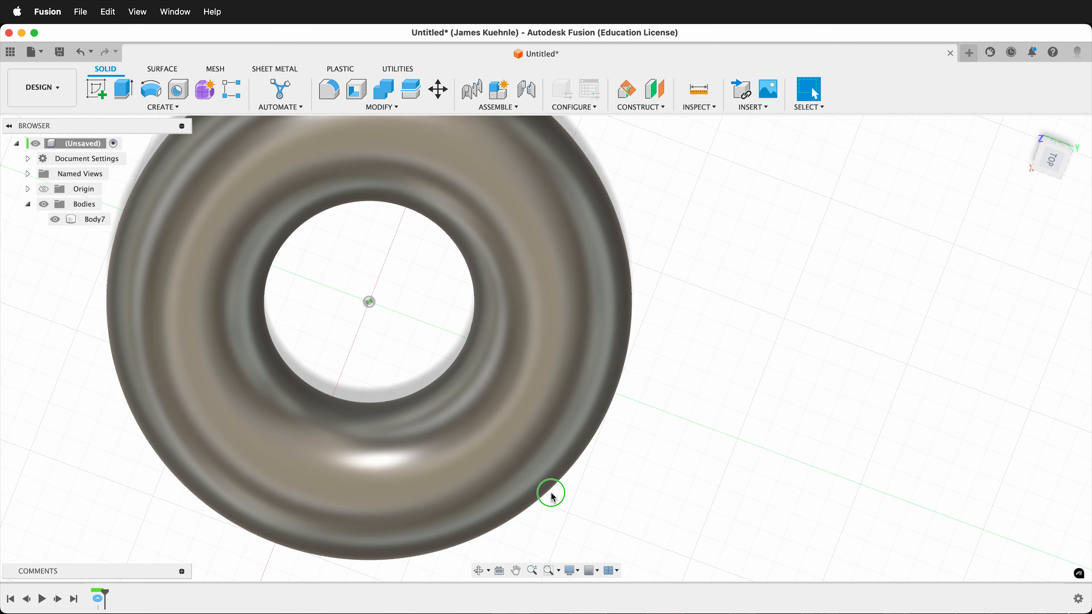
right_click_drag(551, 494, 550, 460)
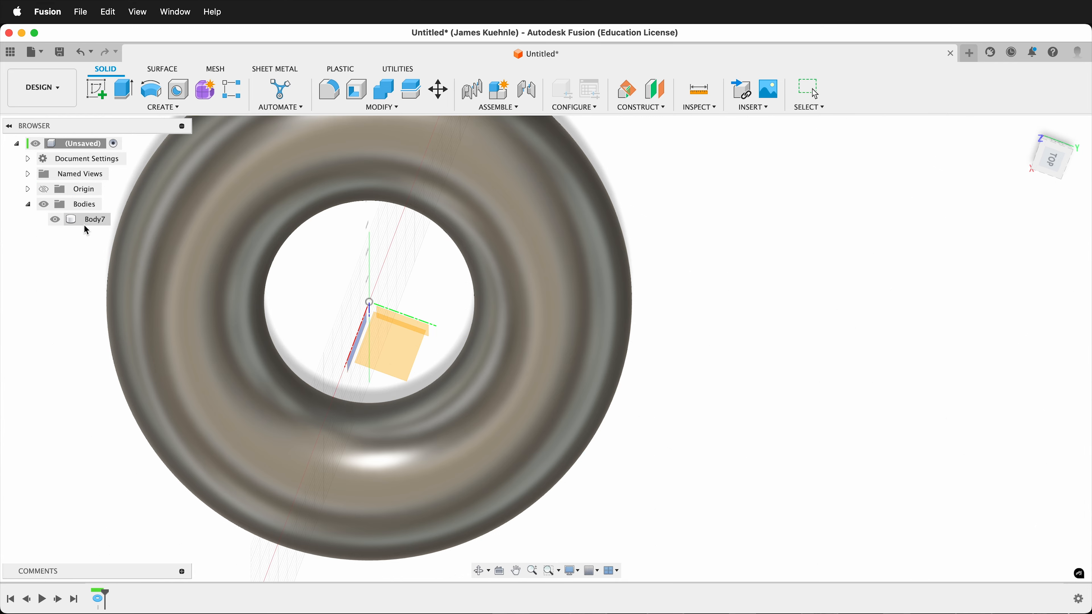
key("super+z")
Start a coil on the horizontal origin plane, centred on the origin, with a diameter of about 131 mm
left_click(151, 107)
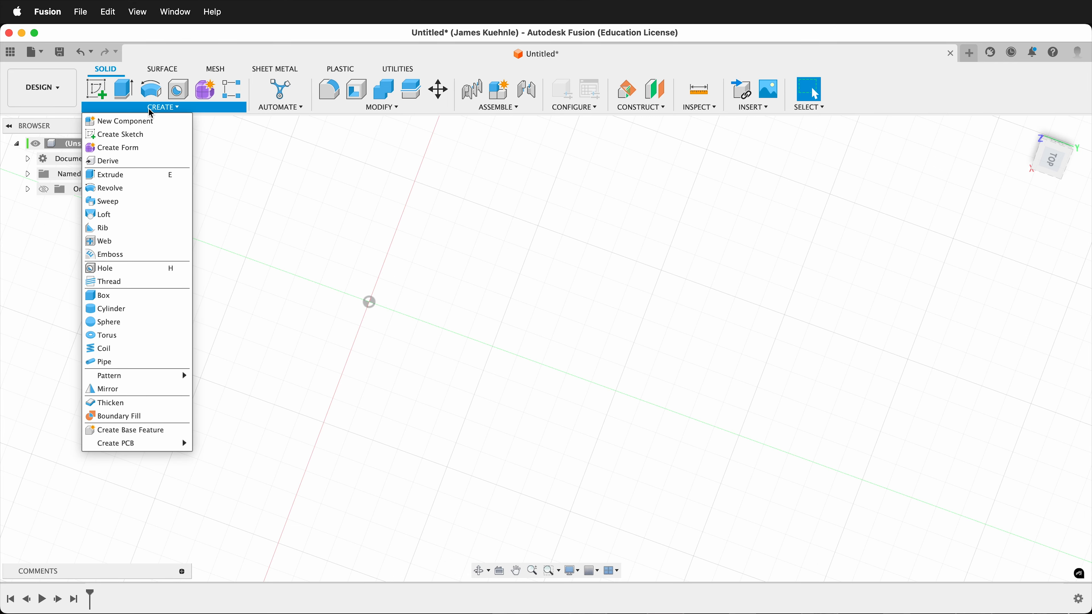
left_click(126, 348)
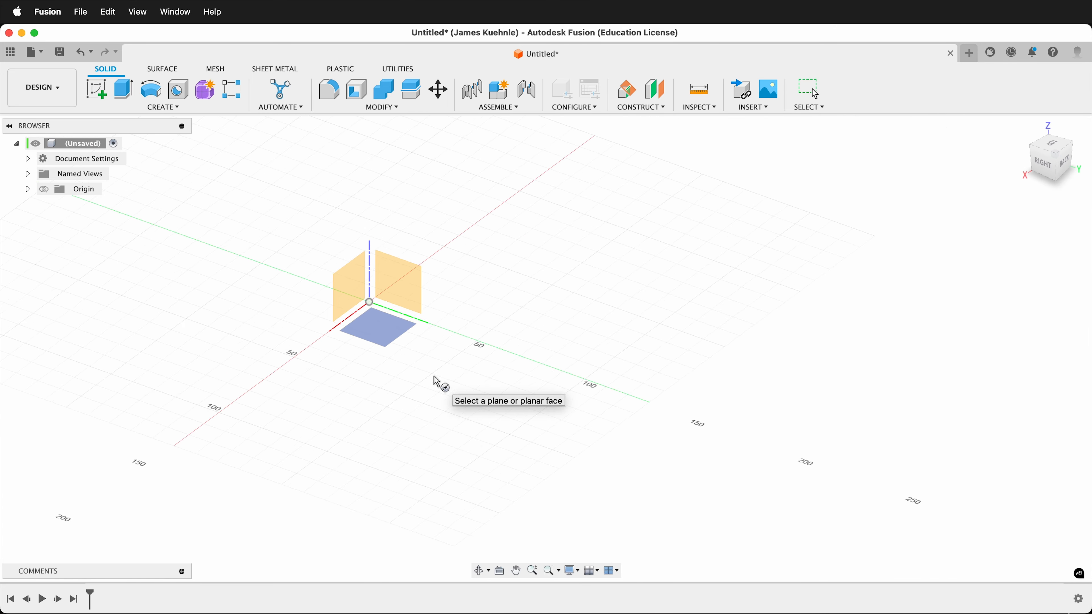
left_click(393, 346)
left_click(371, 302)
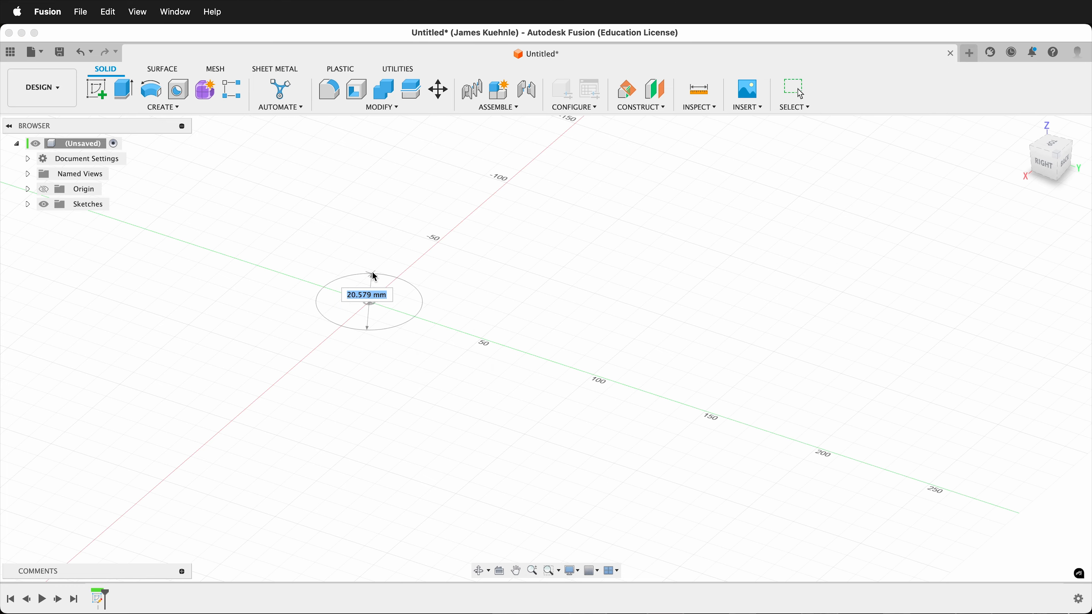
left_click(367, 214)
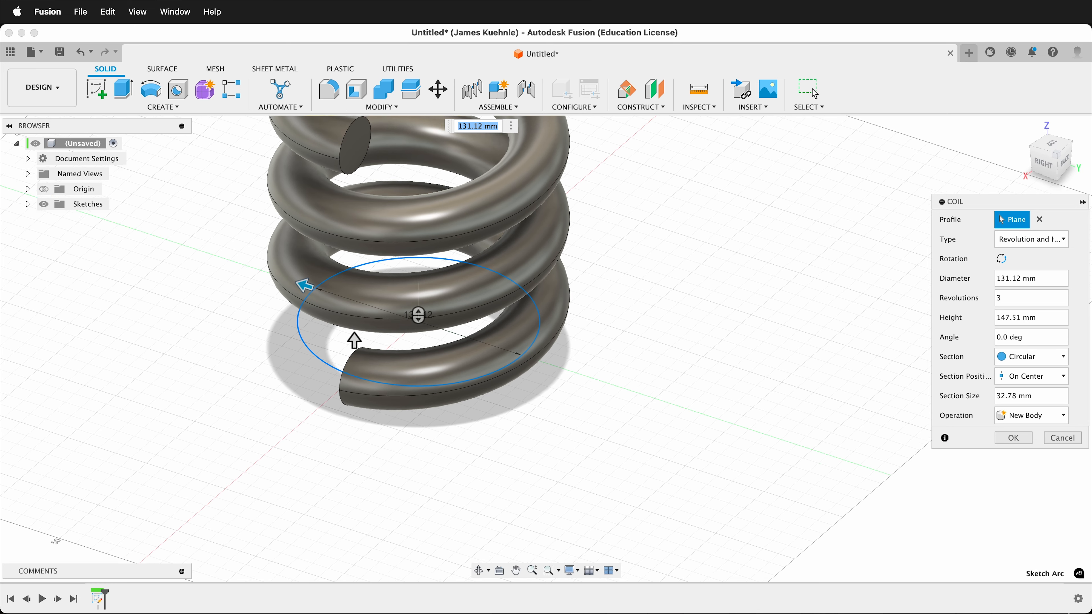
Define the coil by Height and Pitch and stretch its pitch to 90 mm
left_click_drag(1009, 207, 711, 205)
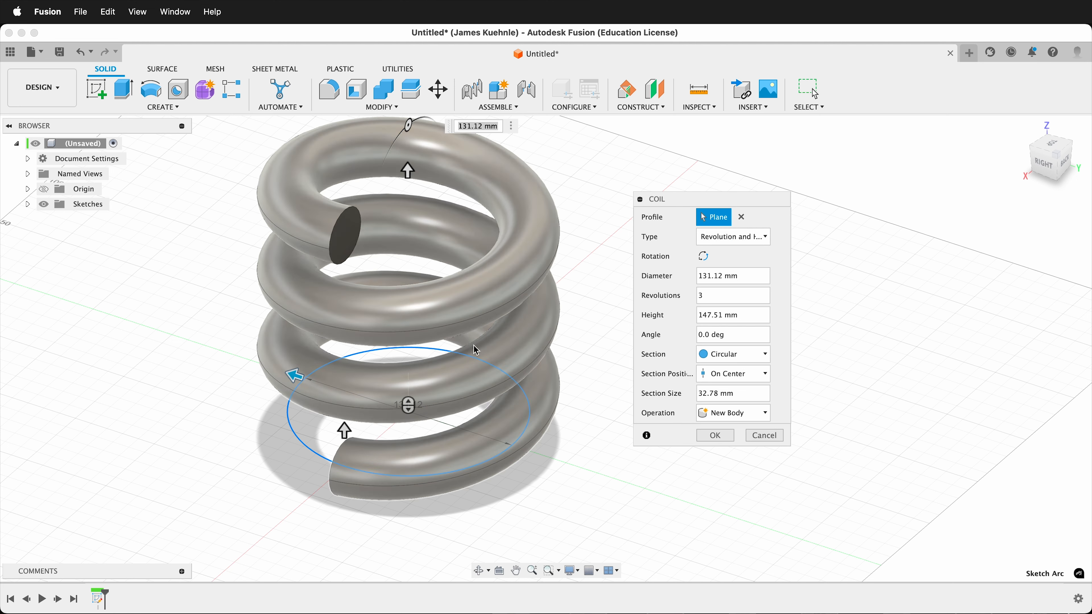
left_click(758, 238)
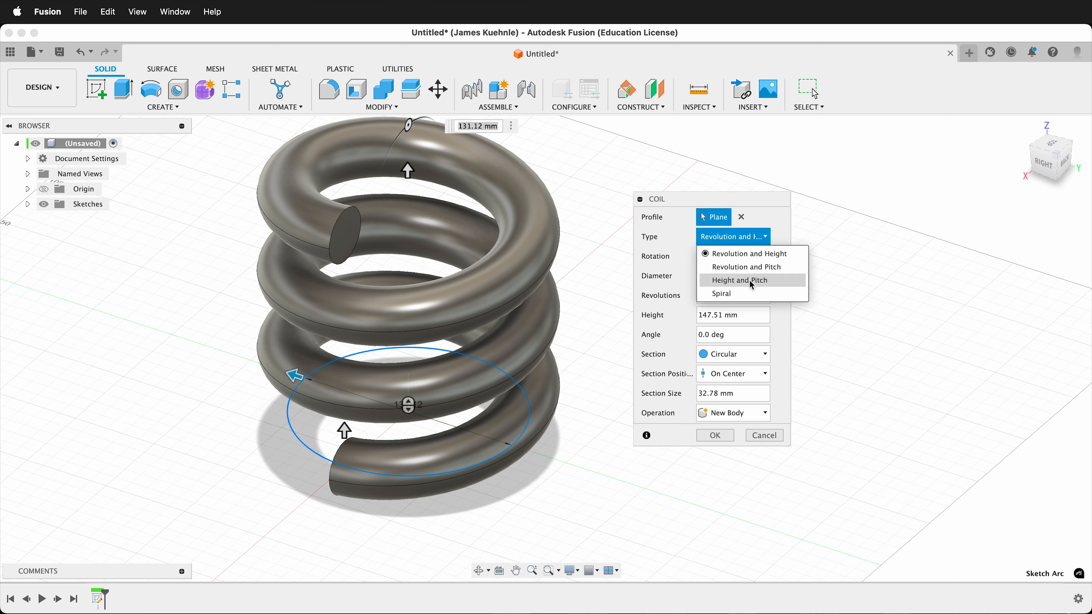
left_click(736, 280)
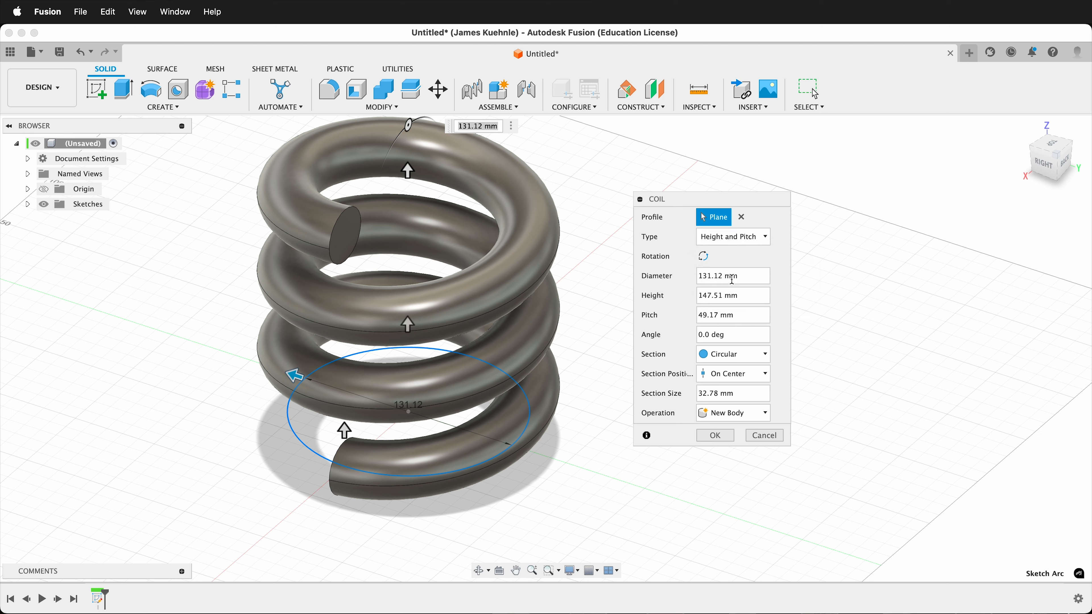
left_click_drag(407, 324, 397, 271)
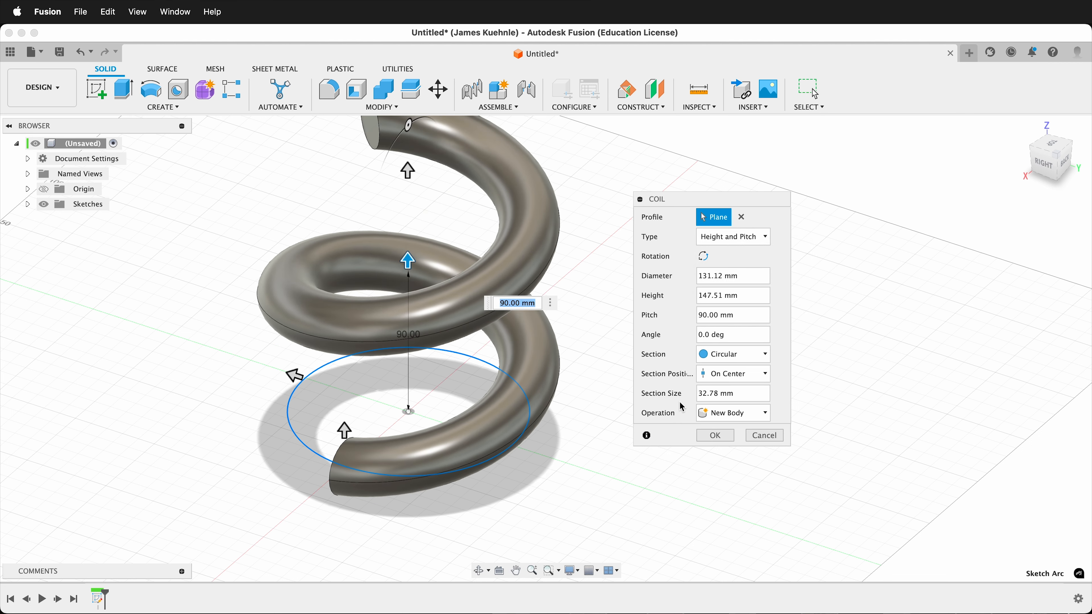
Try a Square section on the coil, change it to Triangular (External) and set the section position to Outside
left_click(735, 353)
left_click(729, 386)
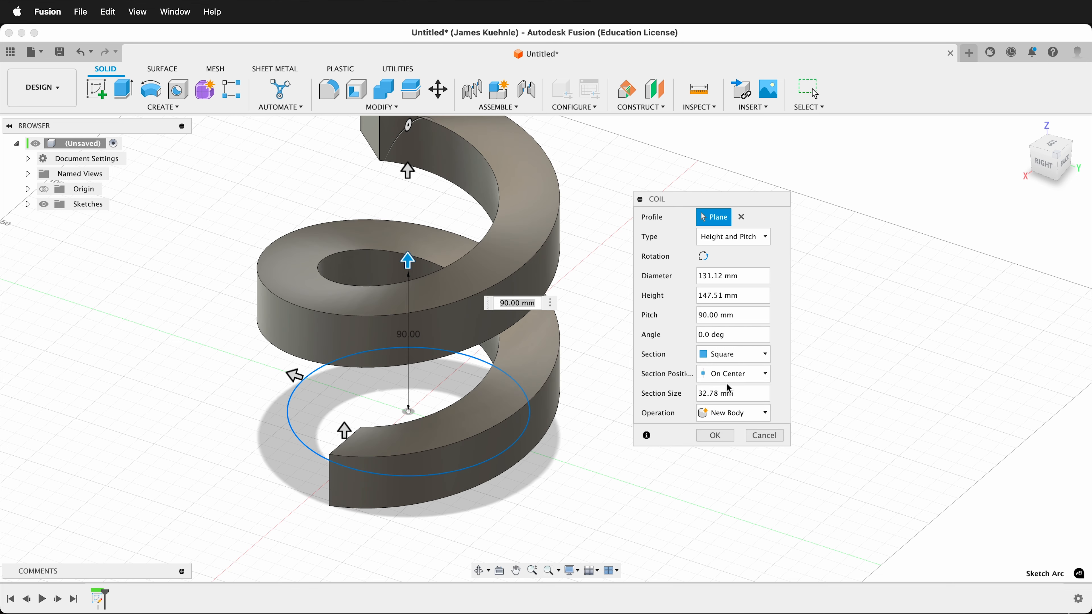
left_click(736, 354)
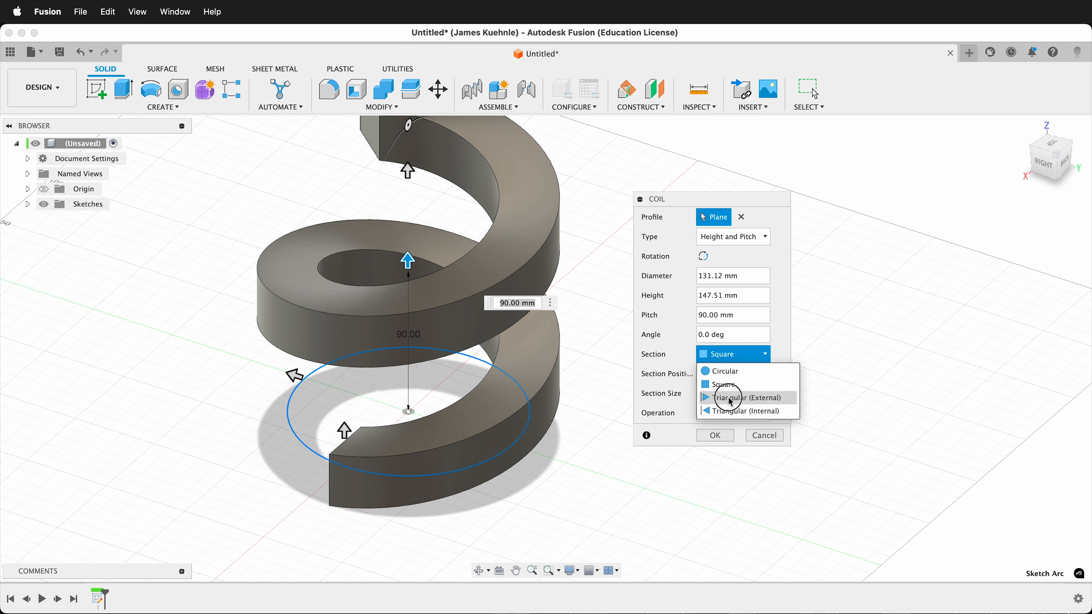
left_click(730, 398)
left_click(736, 373)
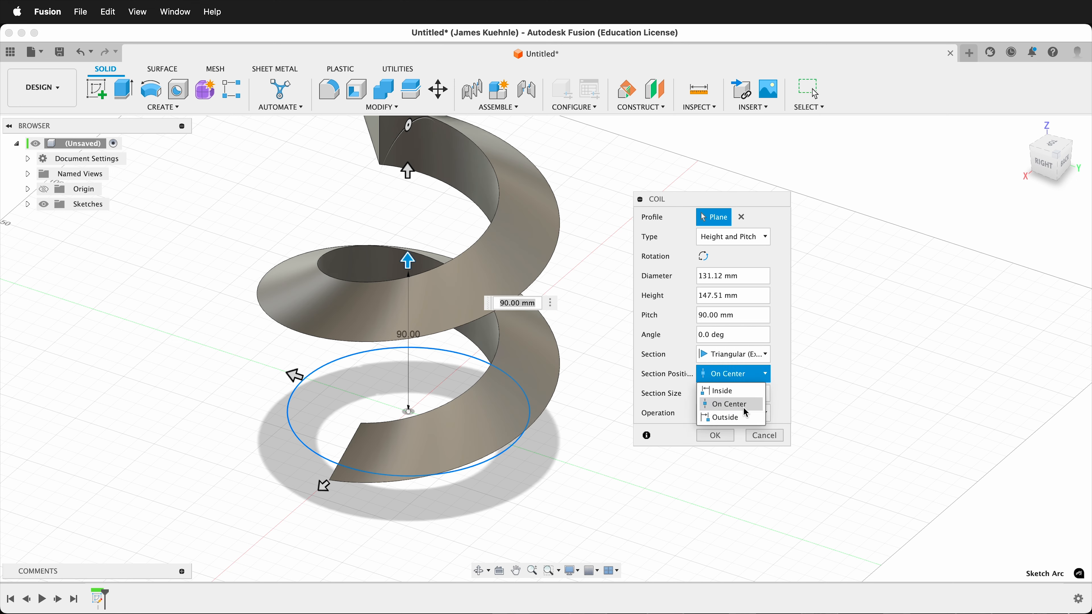
left_click(743, 405)
left_click(738, 383)
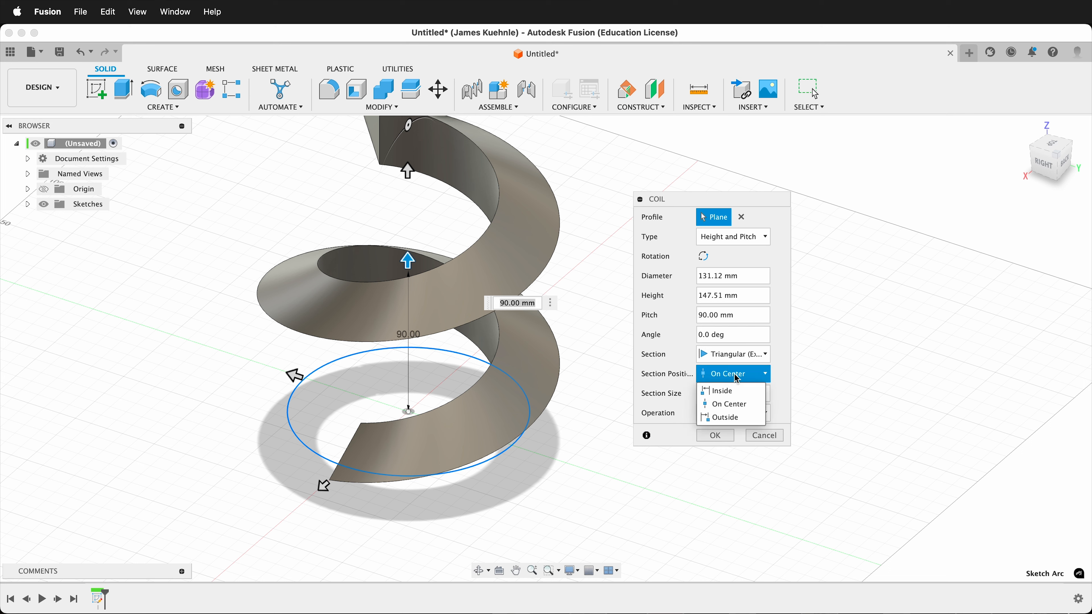
left_click(733, 419)
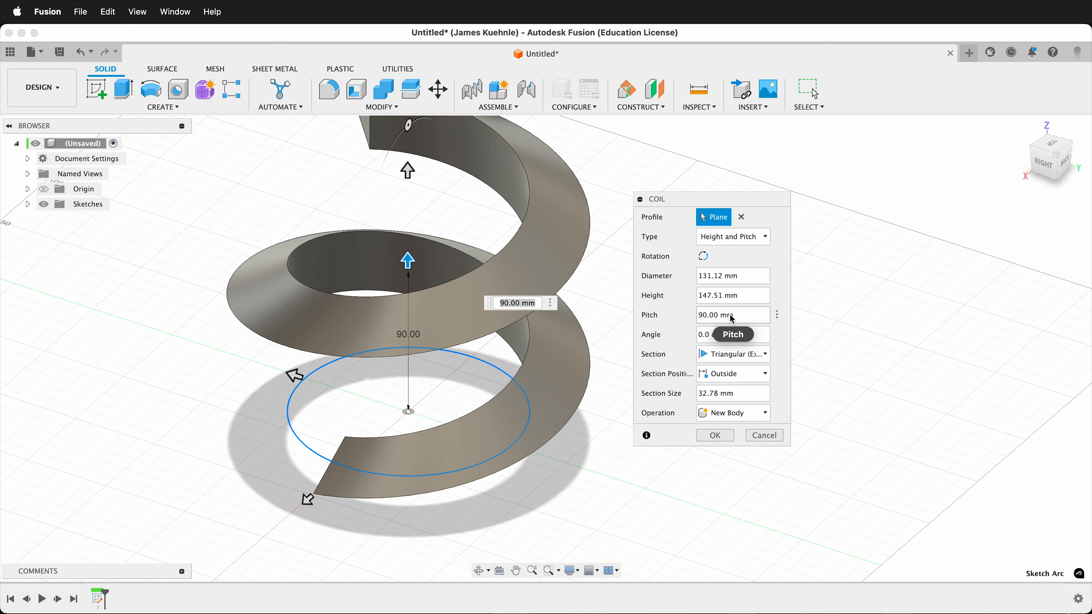
Set the coil's pitch to 60 mm, check its shape from the front and create it as a new body
left_click(684, 316)
type("60")
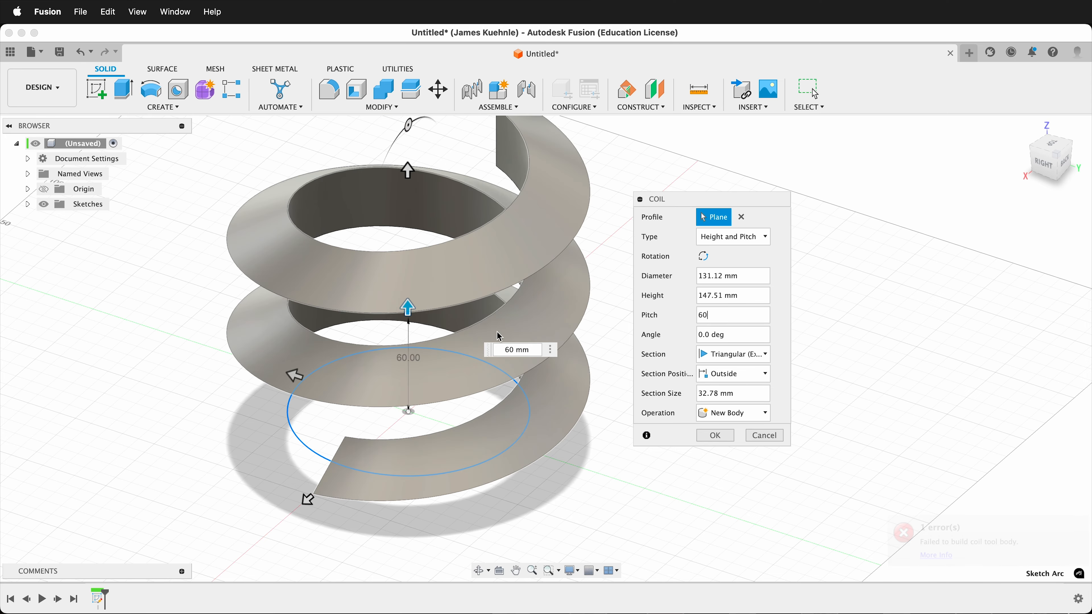
middle_click_drag(440, 504, 480, 499, "shift")
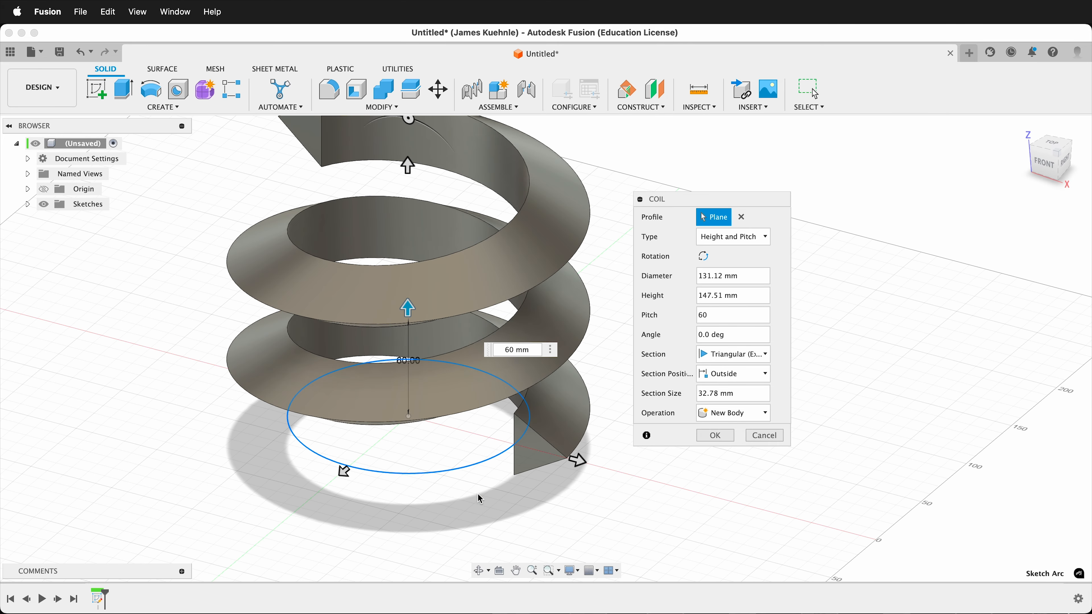
left_click(714, 435)
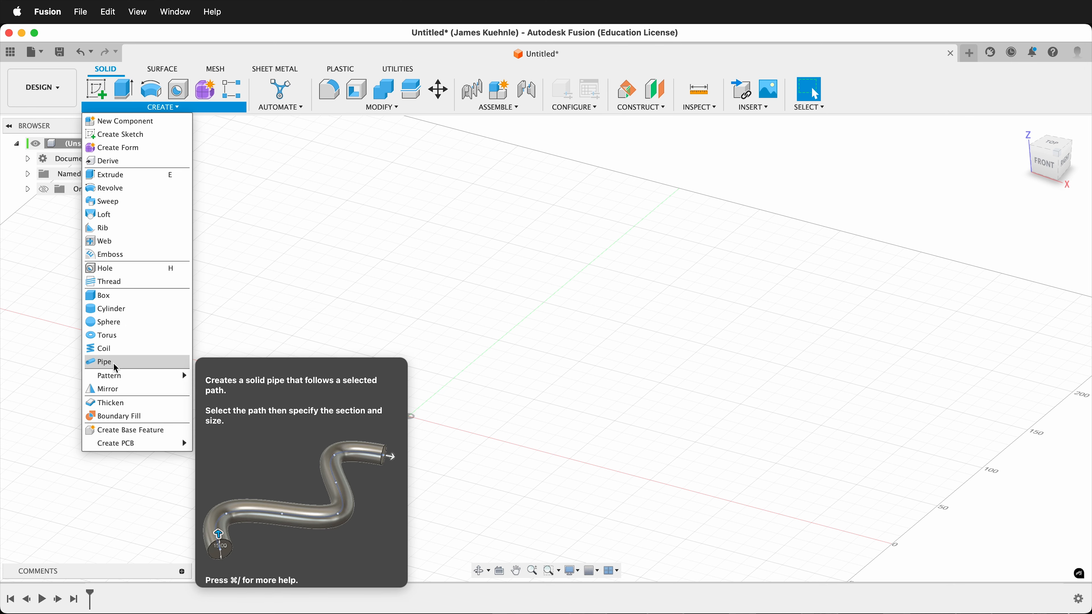
left_click(114, 364)
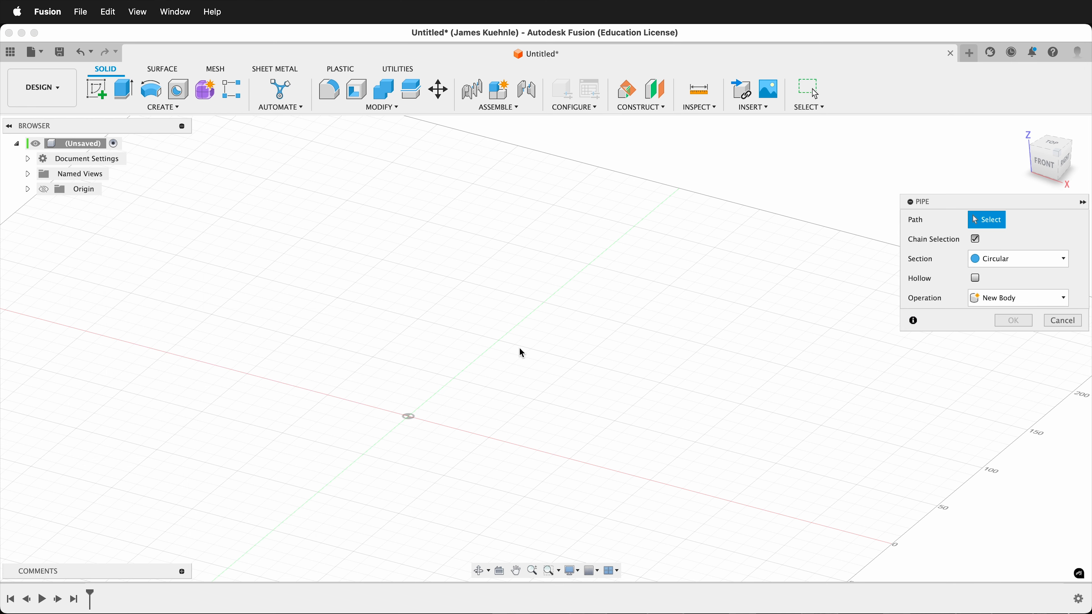
scroll(531, 397, "down", 5)
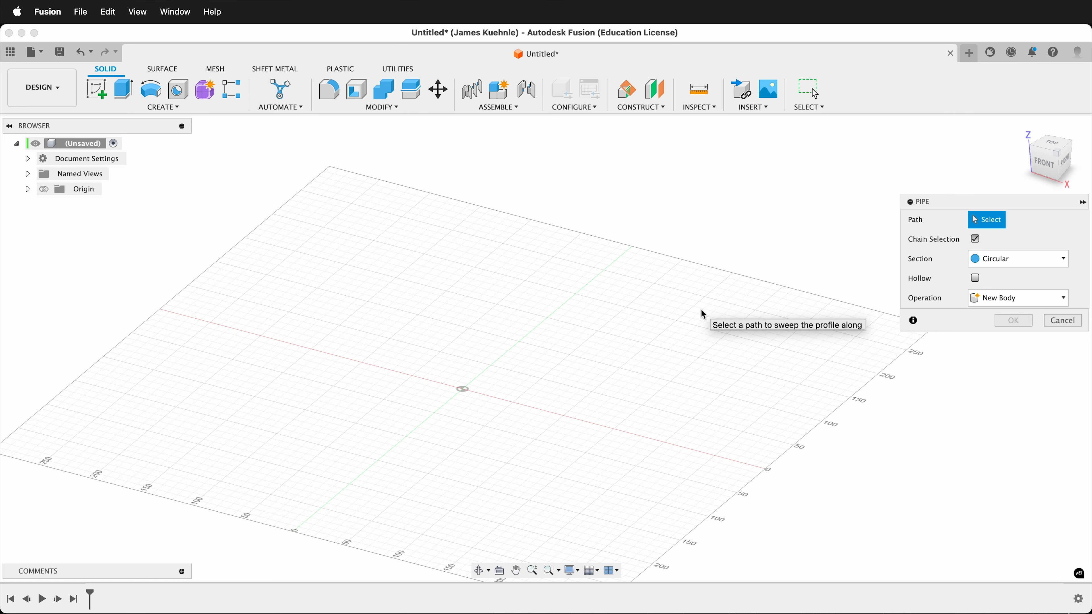
left_click(1065, 322)
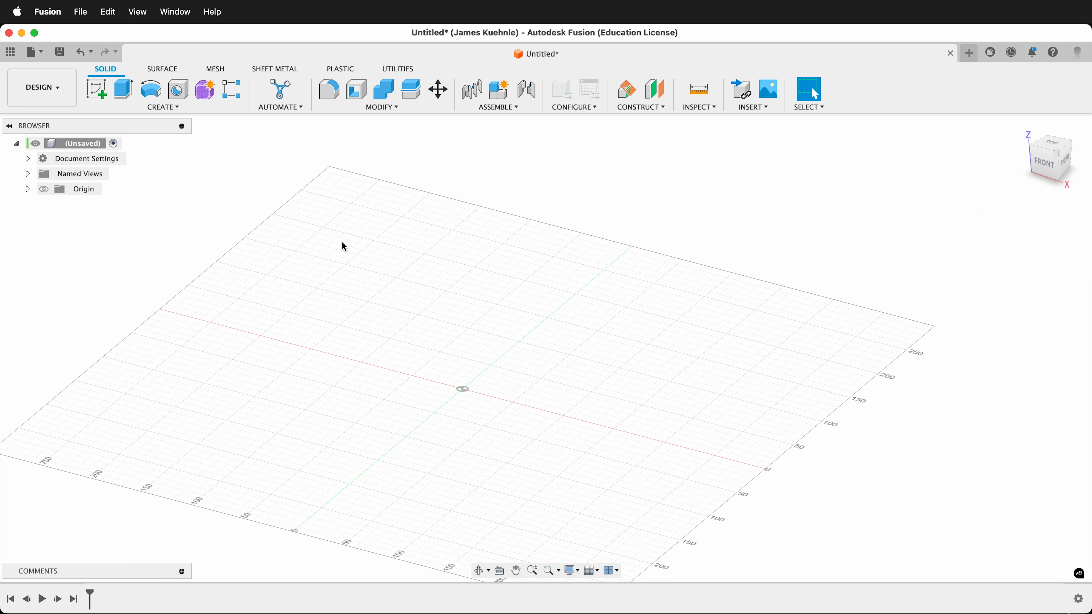
Start a sketch on the XZ plane and draw a nearly horizontal line about 352 mm long above the origin
left_click(96, 90)
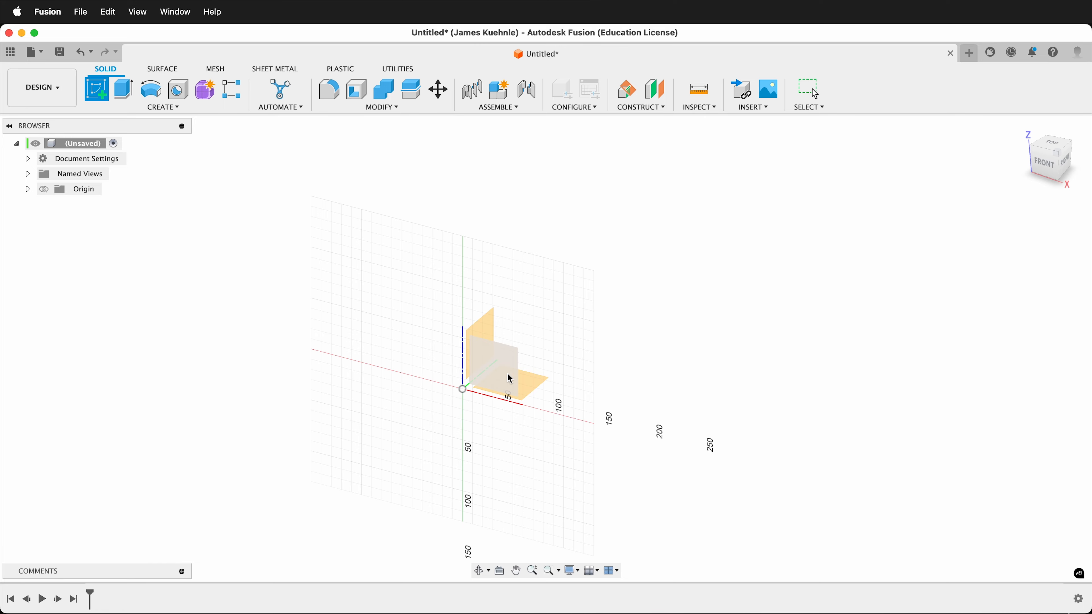
left_click(503, 370)
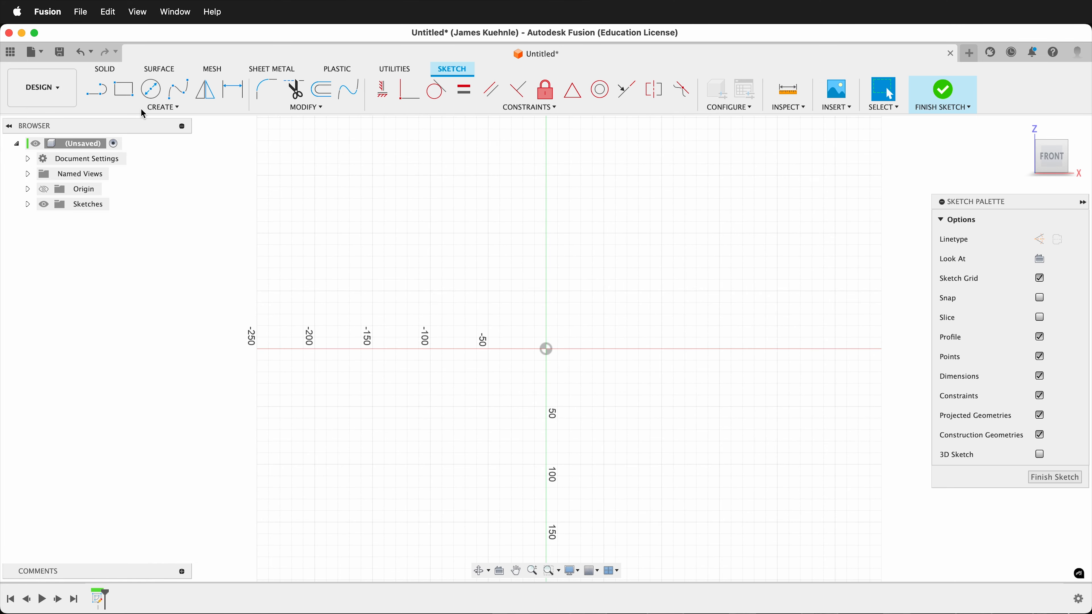
left_click(95, 89)
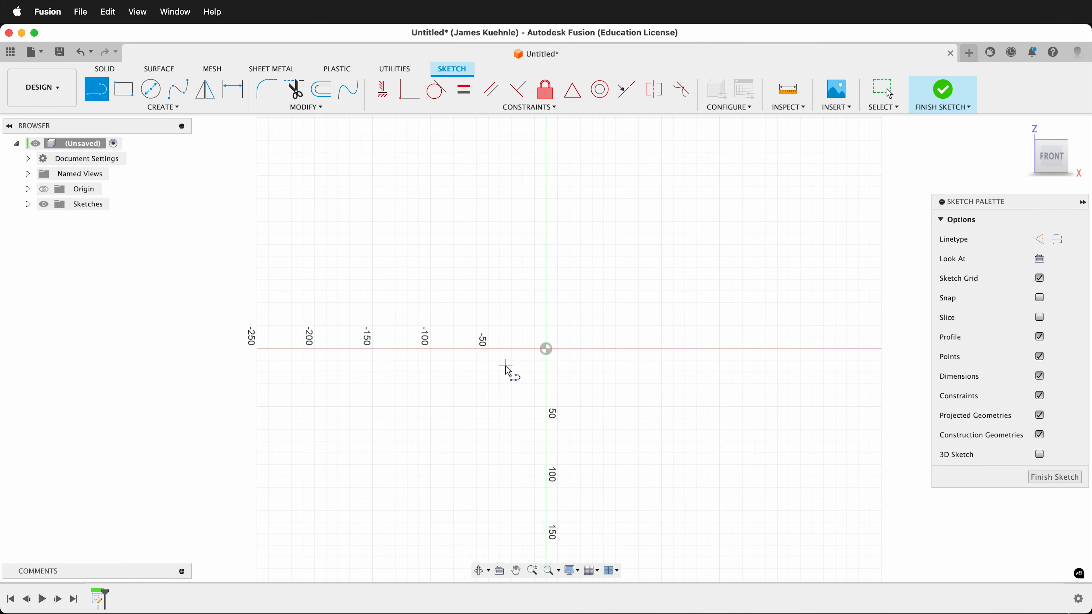
left_click(360, 278)
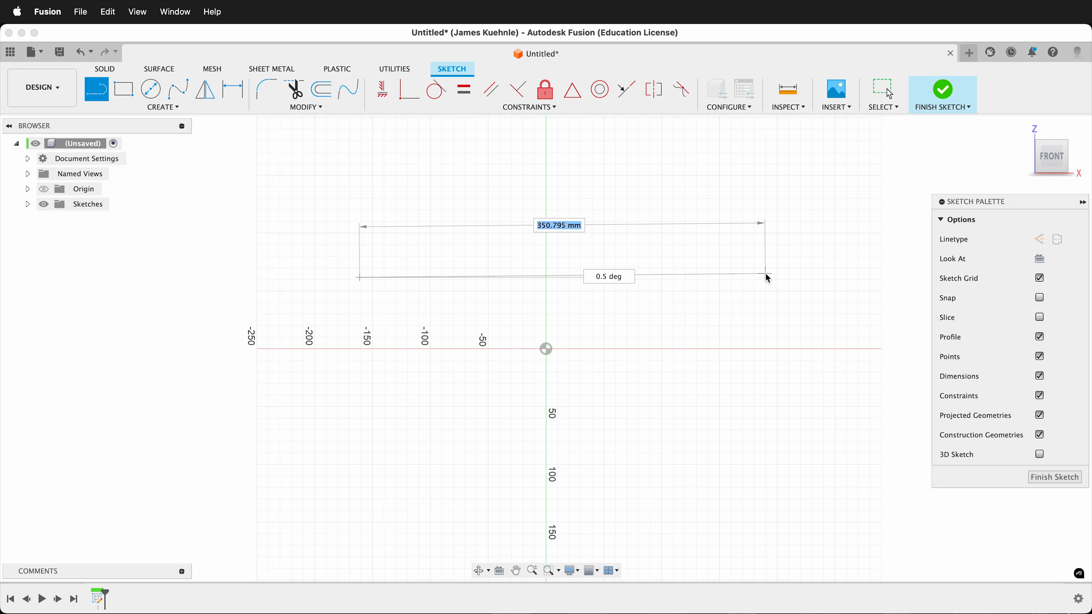
left_click(769, 283)
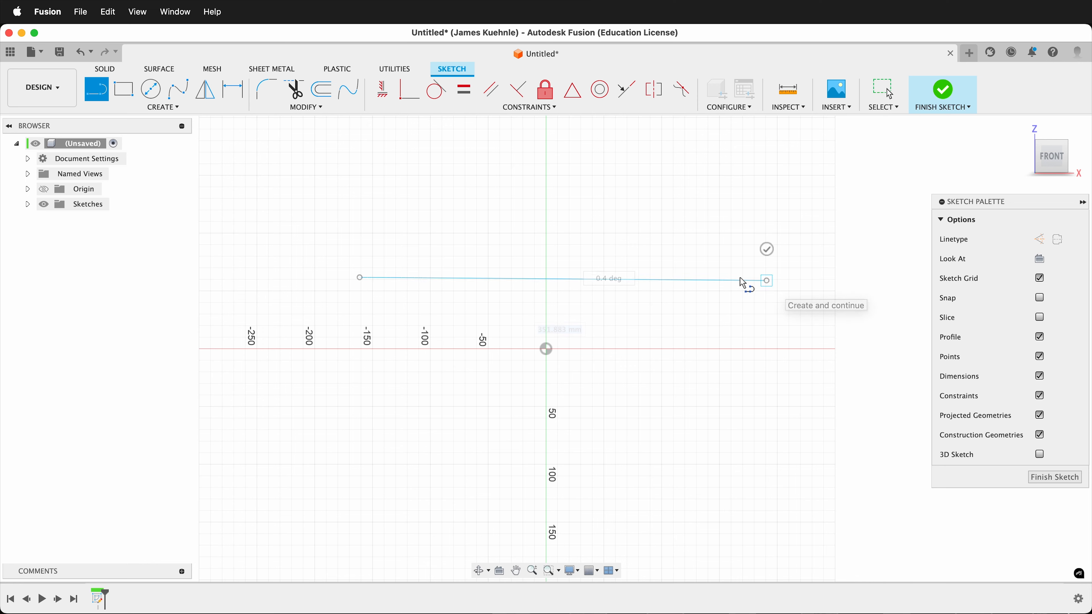
Constrain the sketched line to horizontal and finish the sketch
key("Escape")
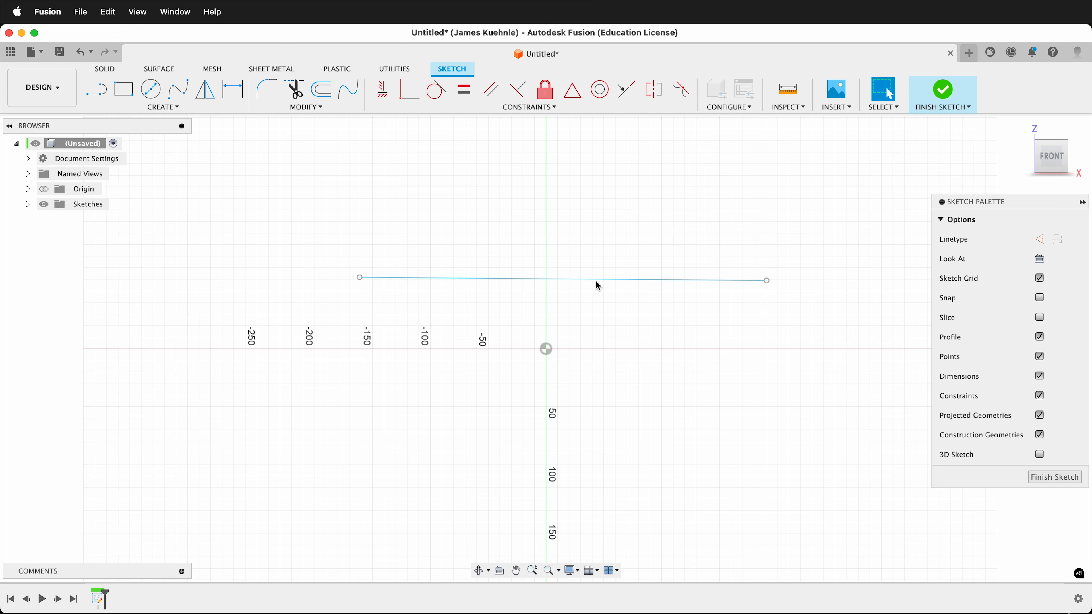
left_click(378, 90)
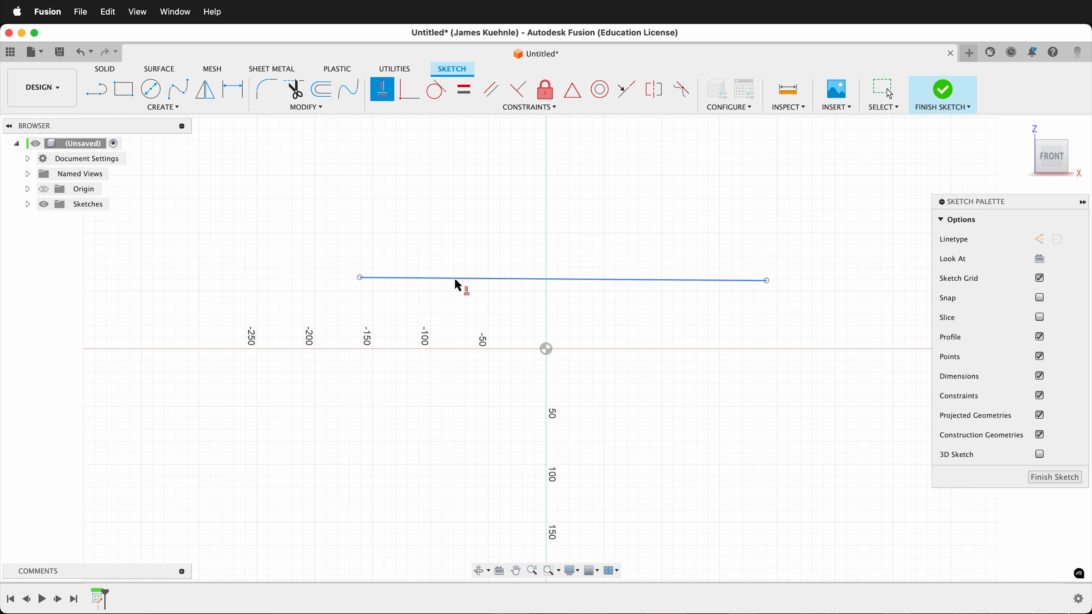
left_click(1044, 481)
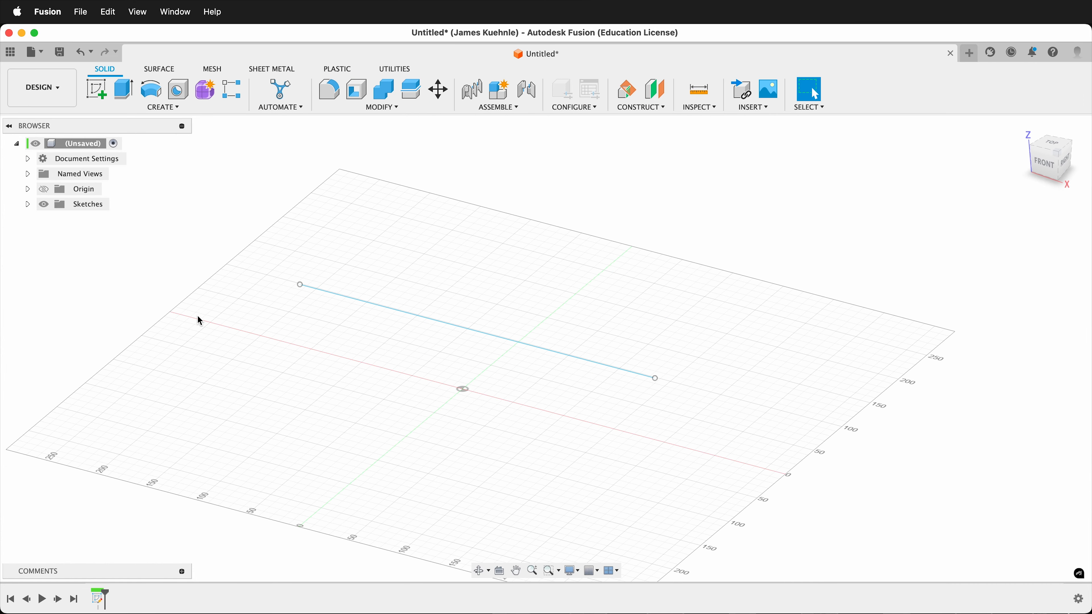
Start a Pipe along the sketched line and stretch its circular section size to 100 mm
left_click(162, 107)
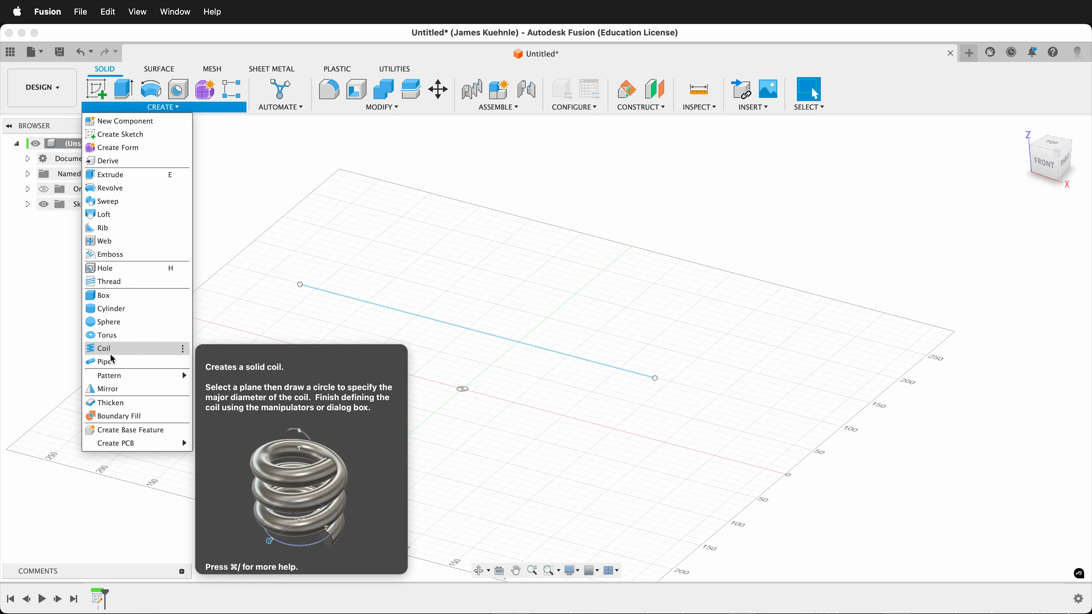
left_click(111, 366)
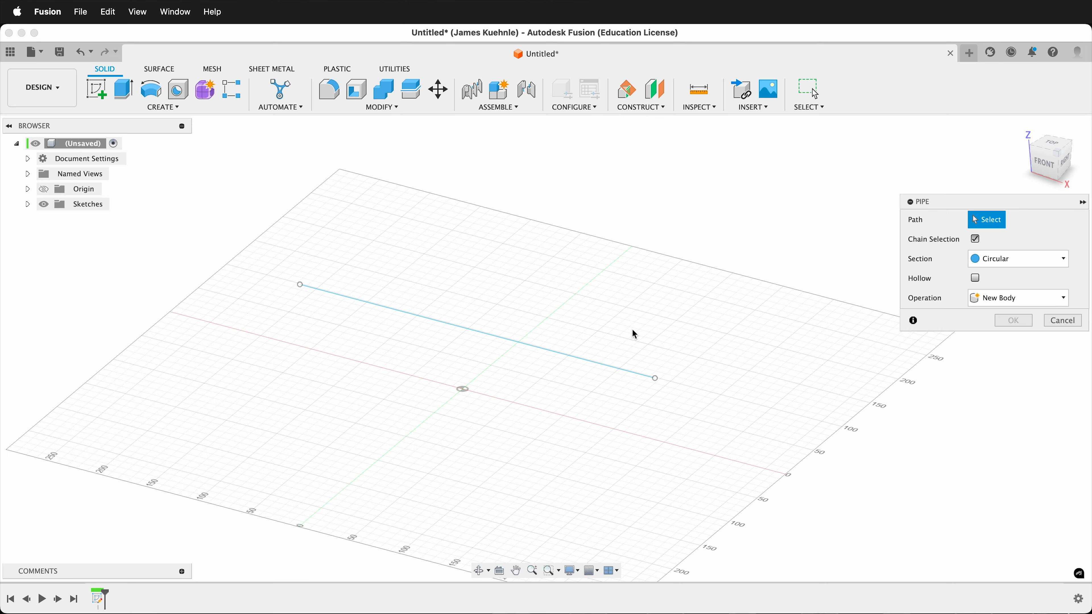
left_click(606, 368)
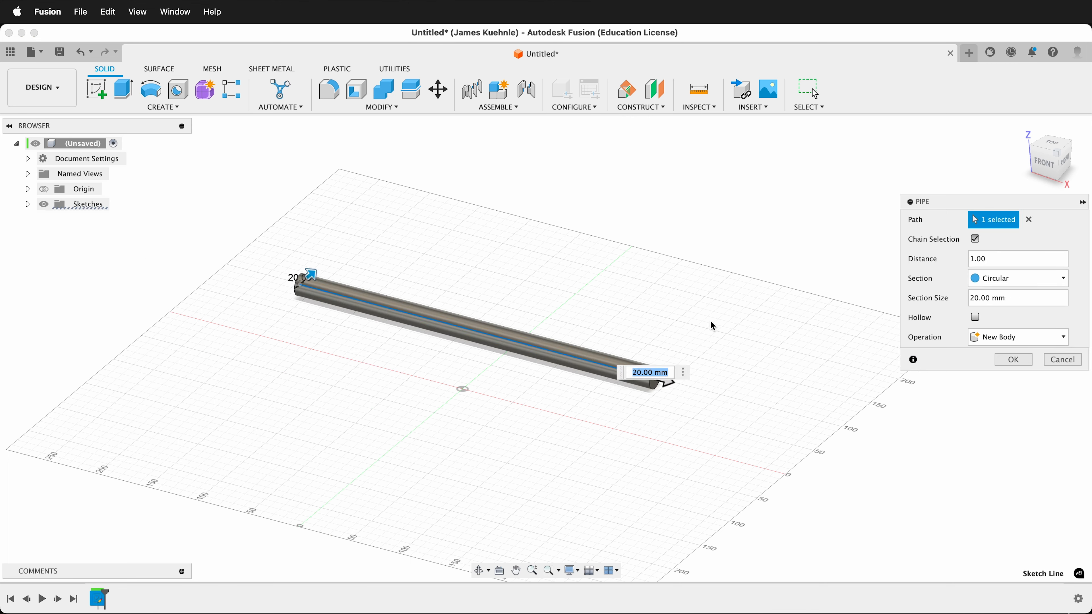
left_click_drag(989, 206, 746, 193)
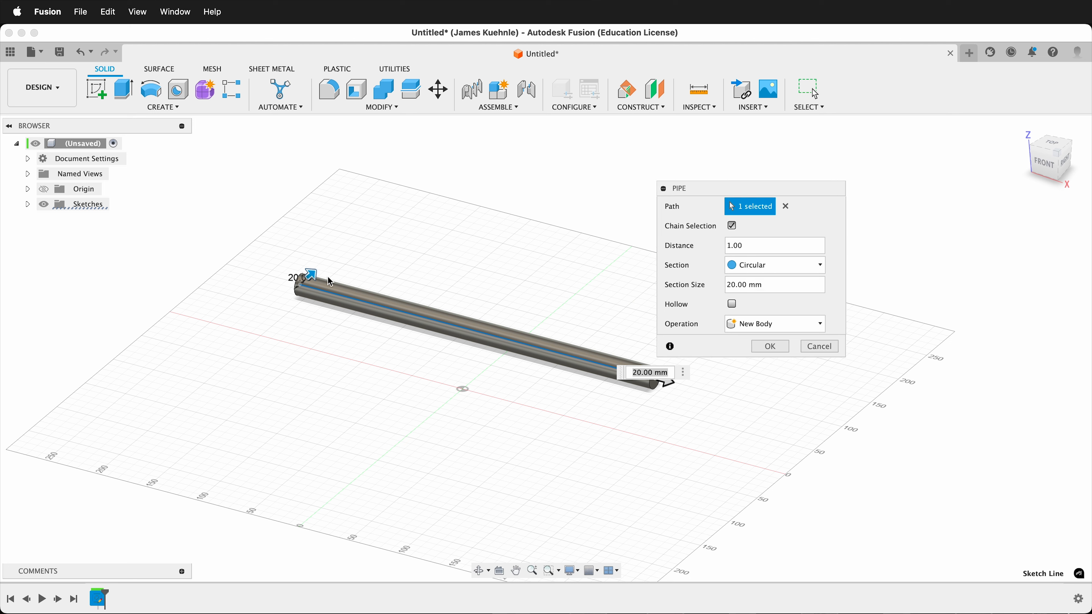
left_click_drag(313, 274, 334, 256)
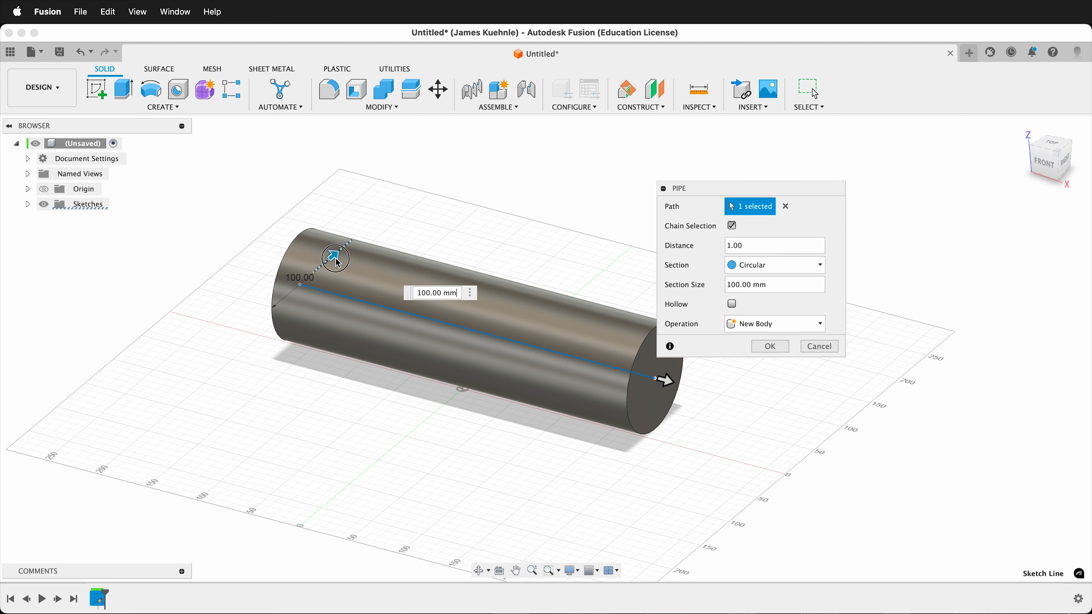
Try a Square section on the pipe, then a Triangular one
left_click(745, 266)
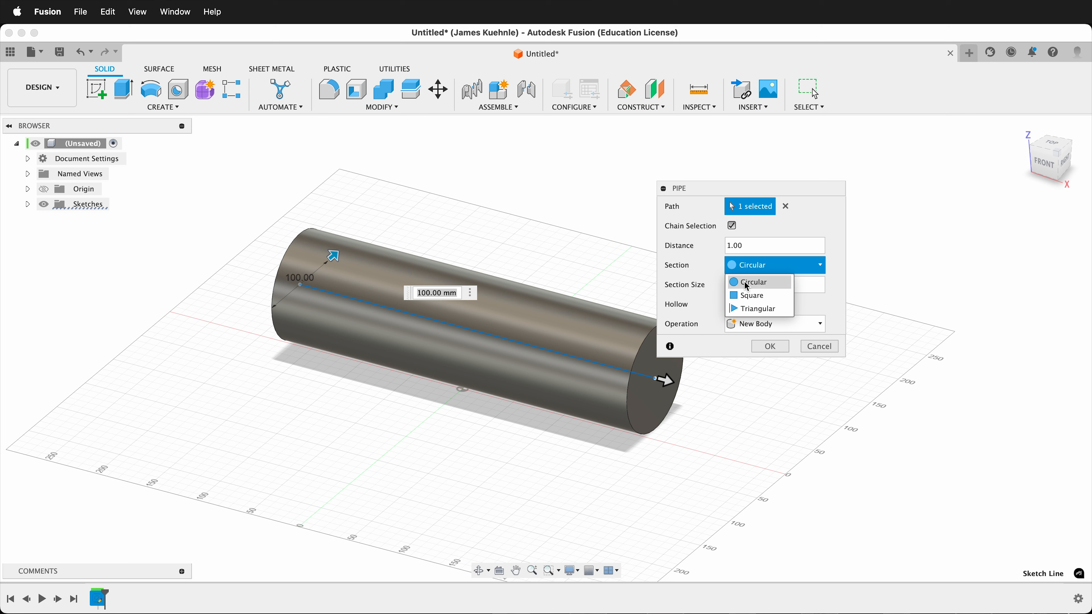
left_click(749, 297)
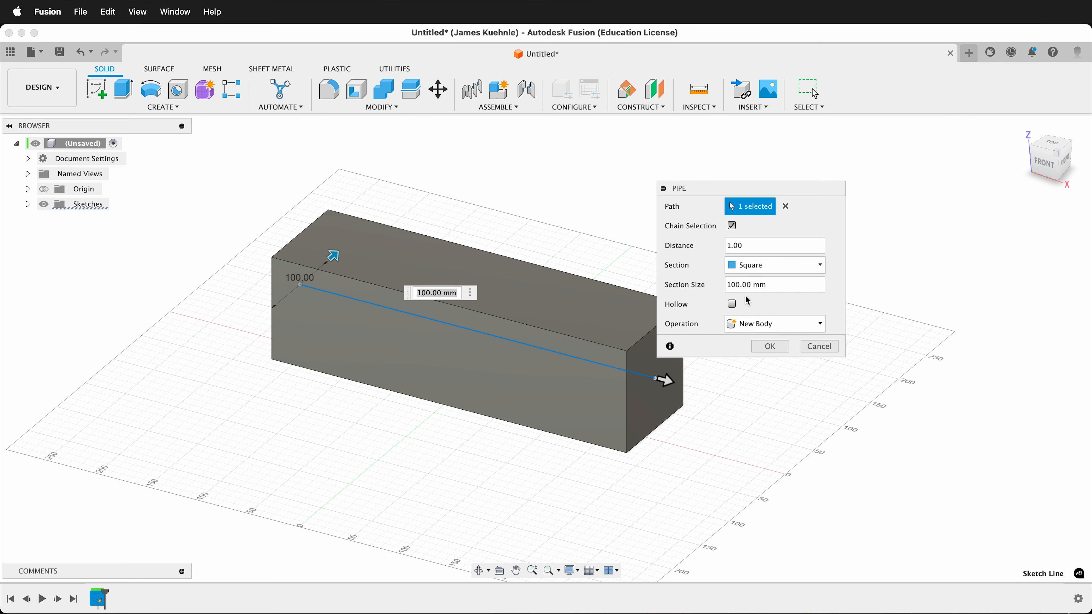
left_click(753, 265)
left_click(750, 312)
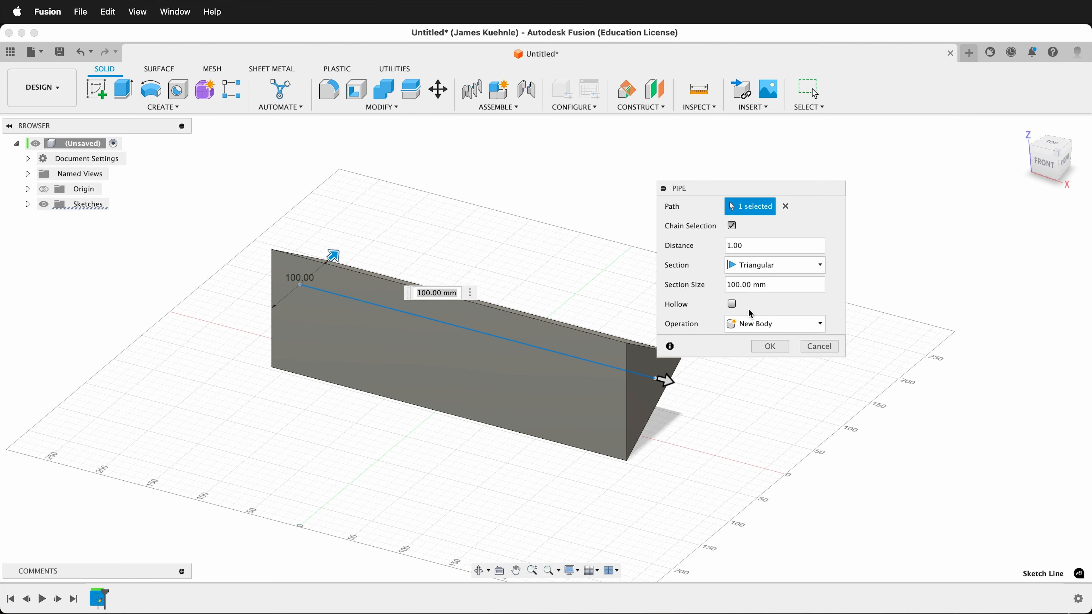
Make the pipe hollow with a section thickness of 5 mm and inspect its open end
left_click(733, 305)
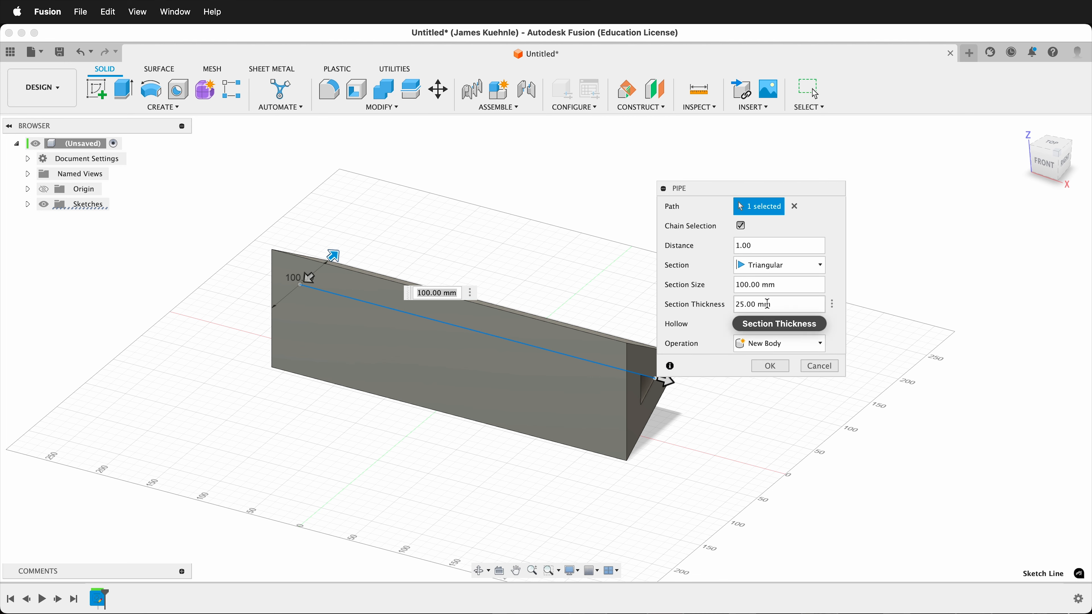
left_click(743, 304)
key("BackSpace")
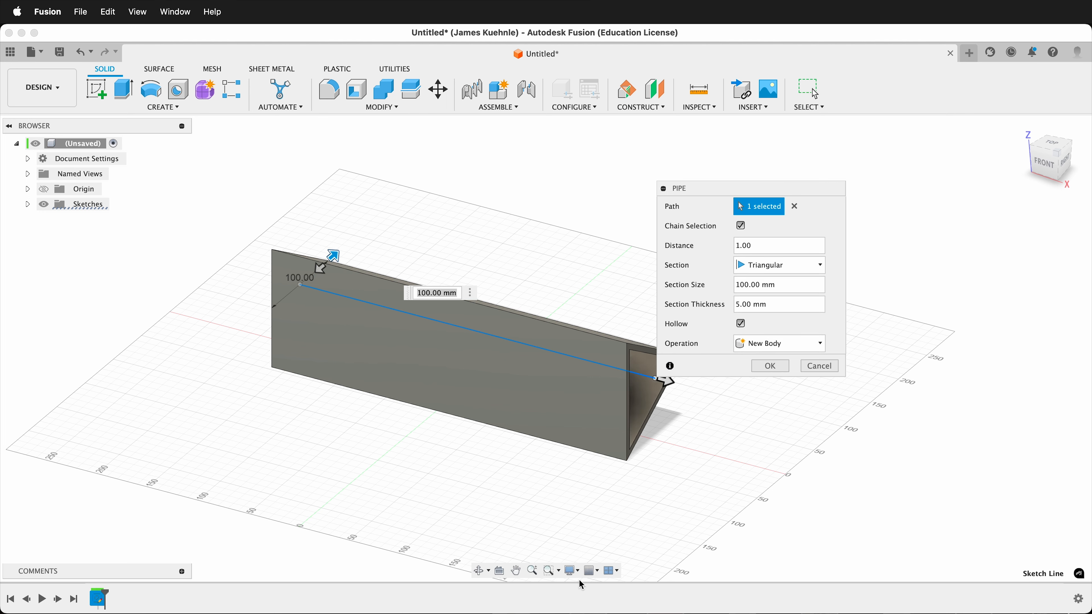
scroll(587, 562, "left", 10, "shift")
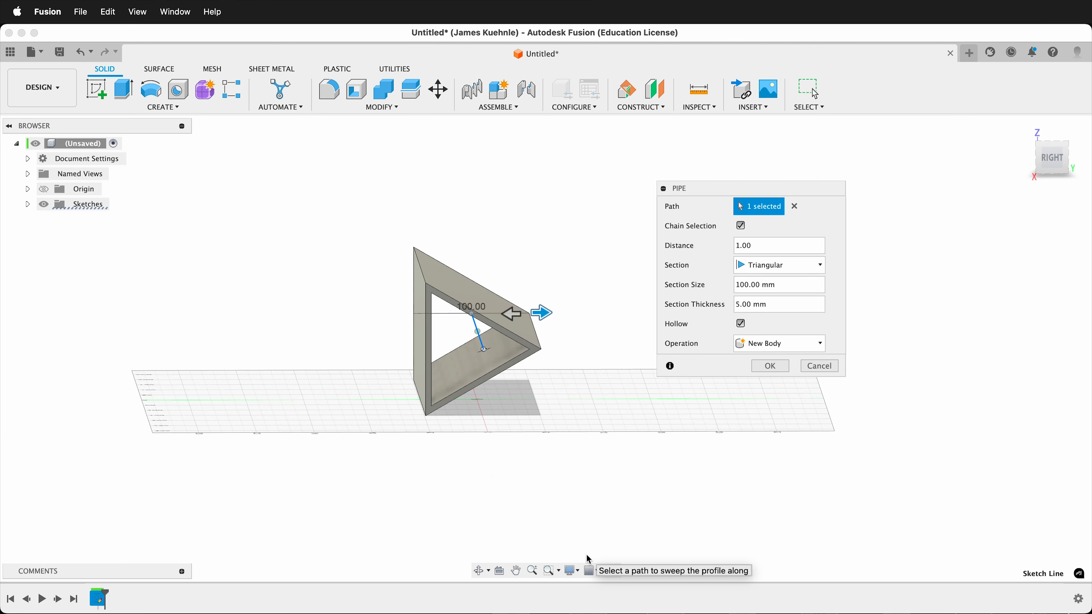
Change the hollow pipe's section to Square and check the shape from both ends
left_click(803, 266)
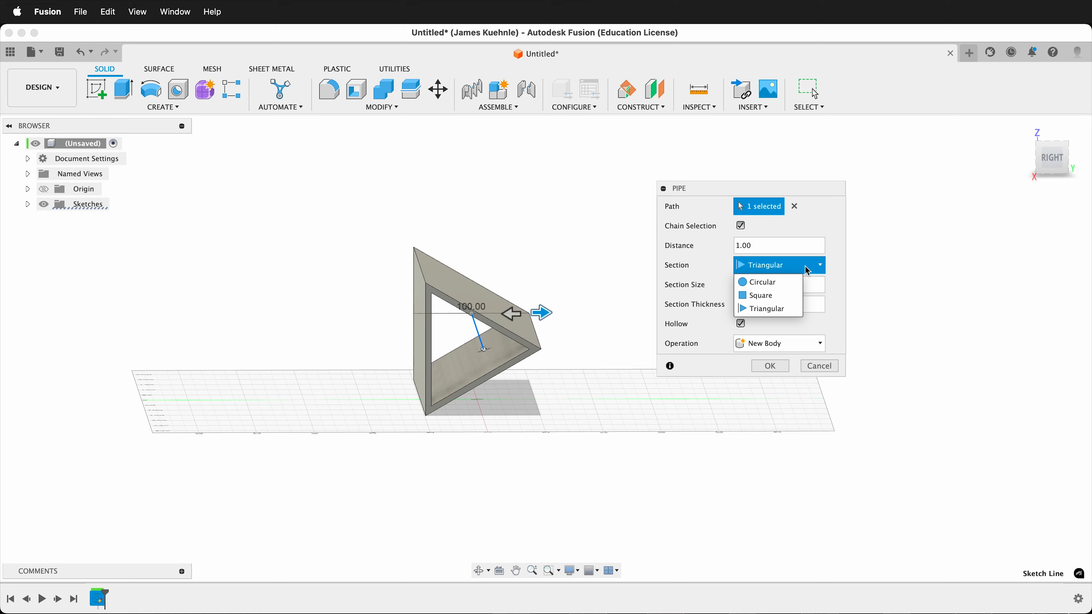
left_click(785, 296)
scroll(533, 450, "left", 15, "shift")
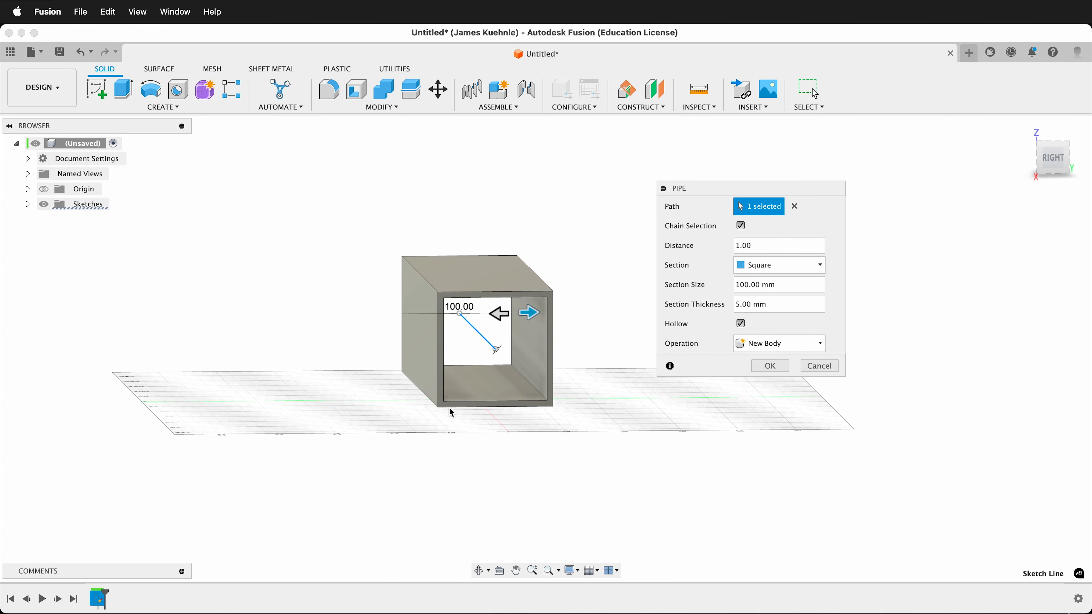
scroll(452, 412, "up", 10, "shift")
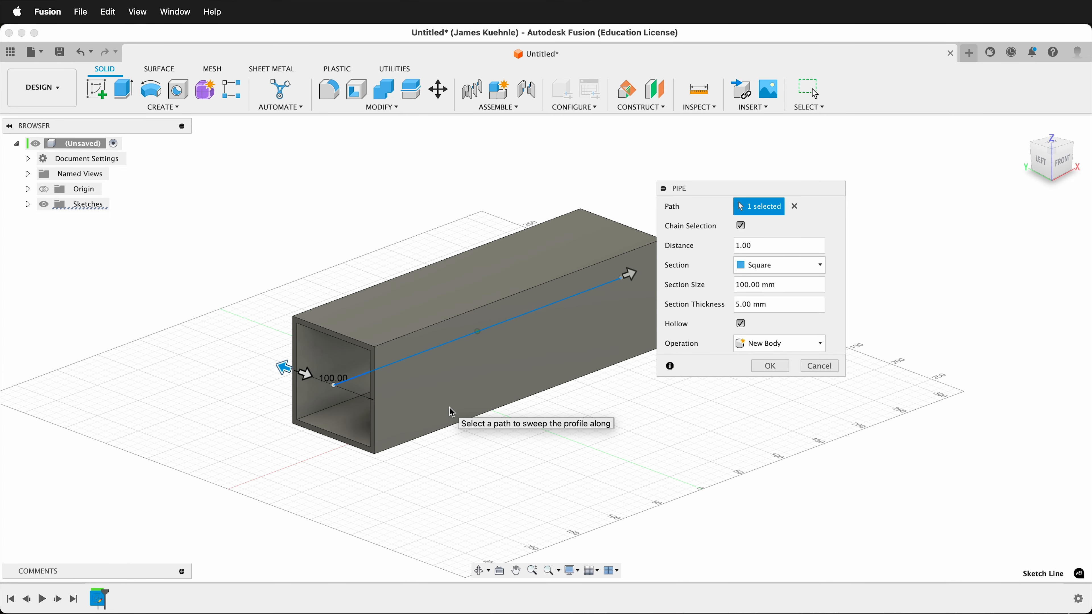